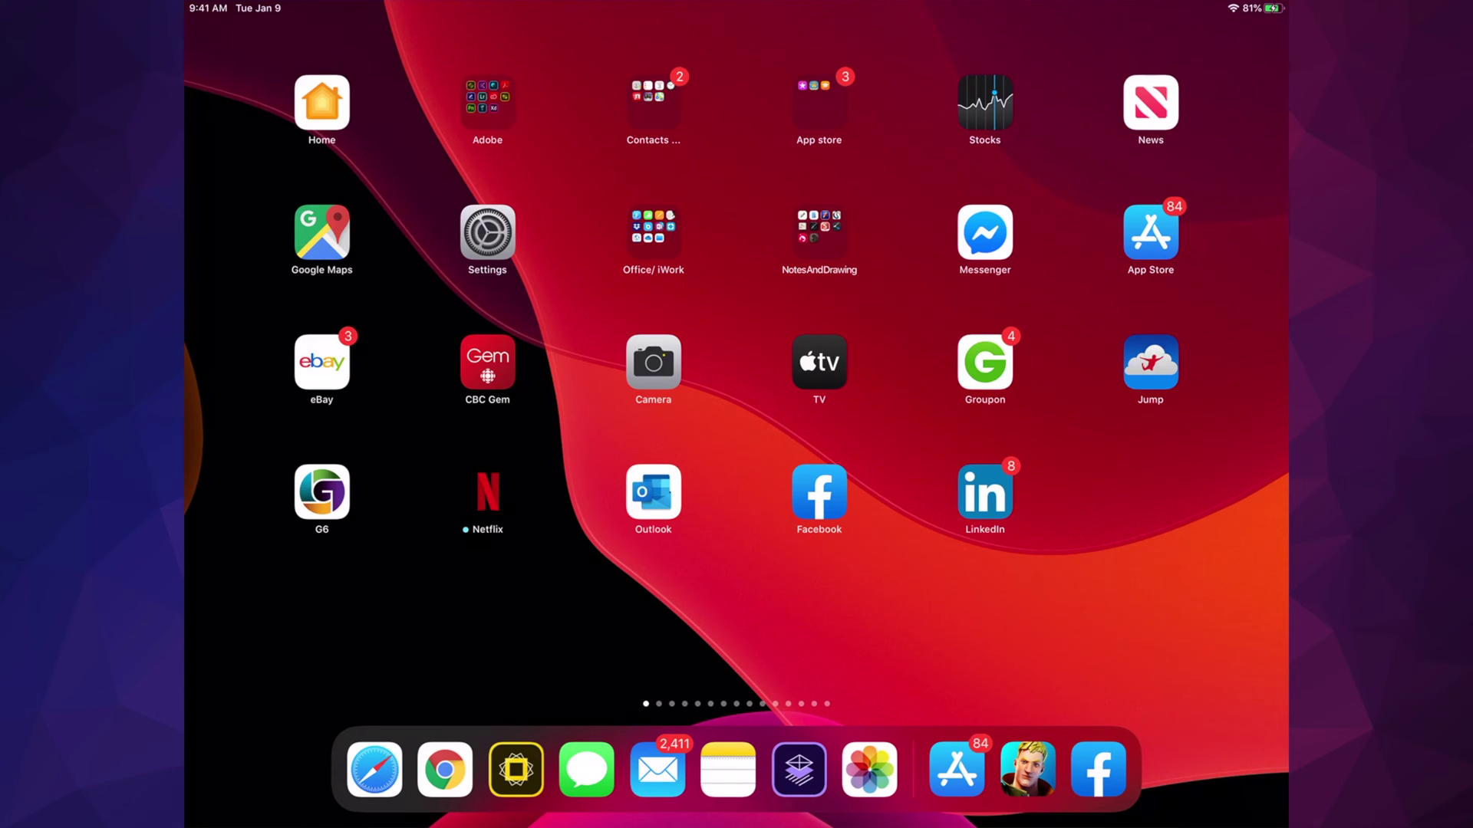
- Open the Account sheet to its Available Updates list, showing Cinemagraph Pro and Google Earth
{"action": "left_click", "coordinate": [1152, 234]}
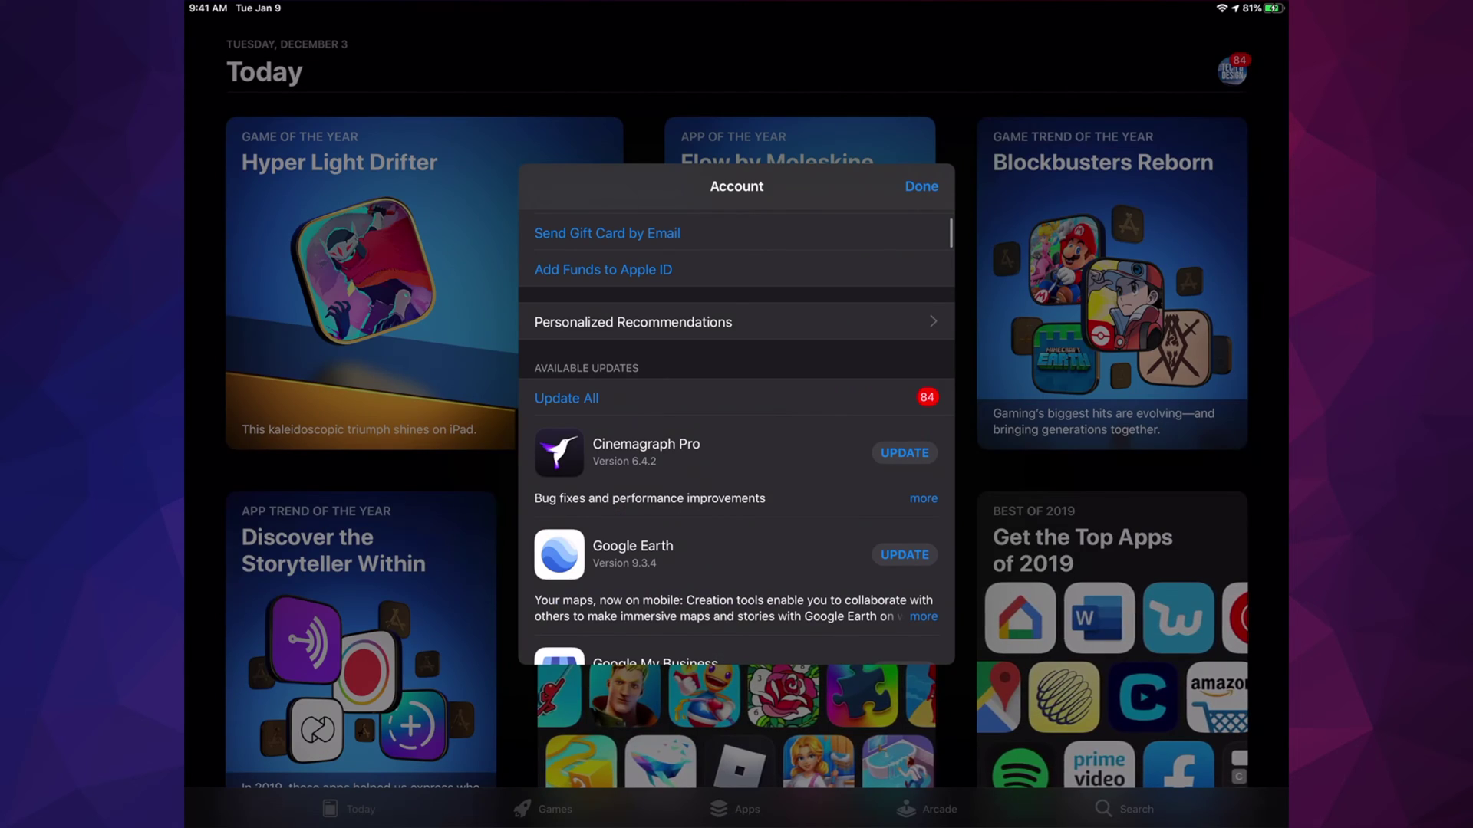
{"action": "scroll", "coordinate": [737, 438], "scroll_direction": "down", "scroll_amount": 3}
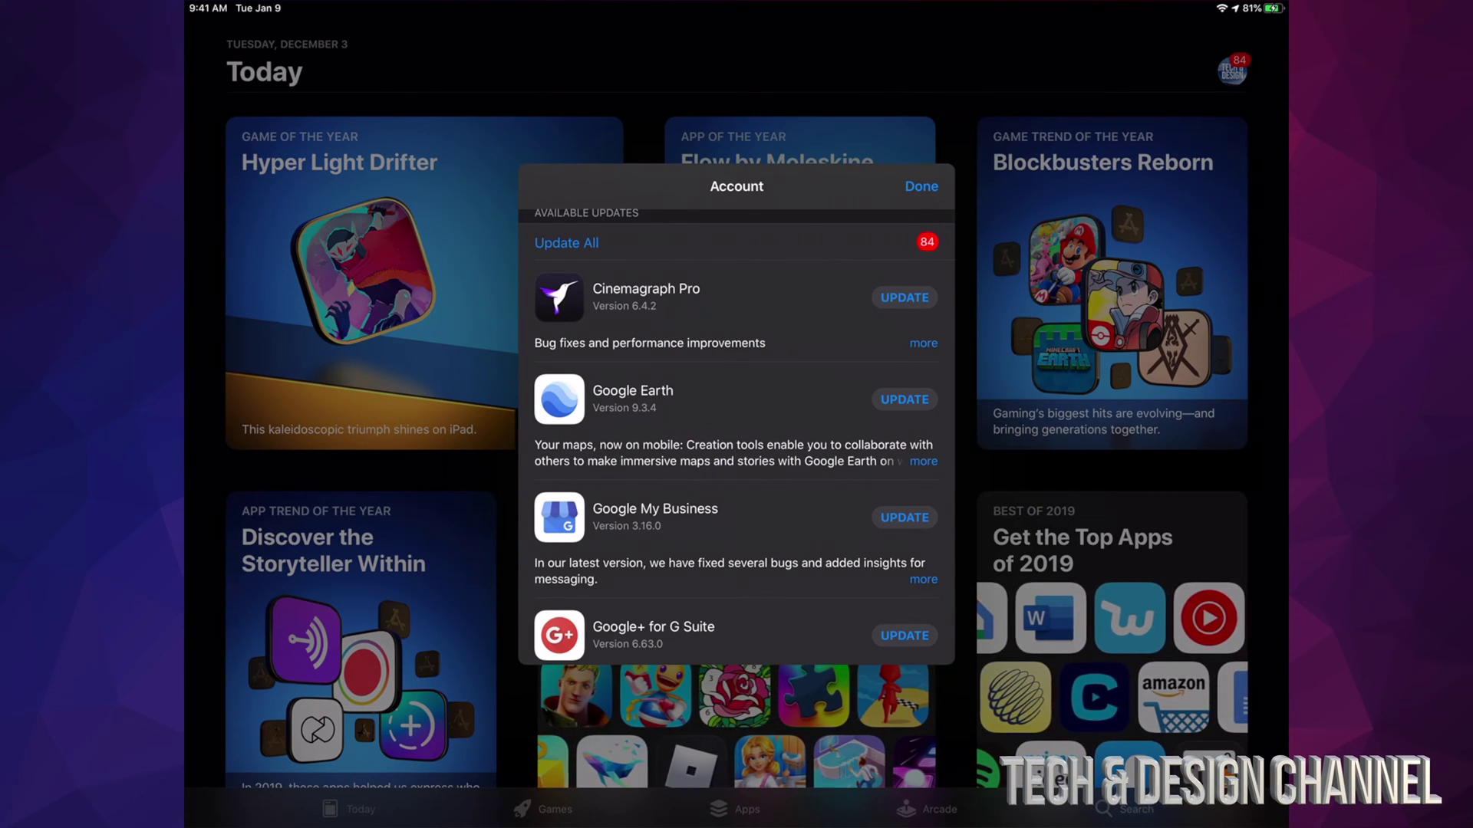
- Close the Account sheet, search the store for 'Google earth', and open Google Earth's page
{"action": "left_click", "coordinate": [922, 185]}
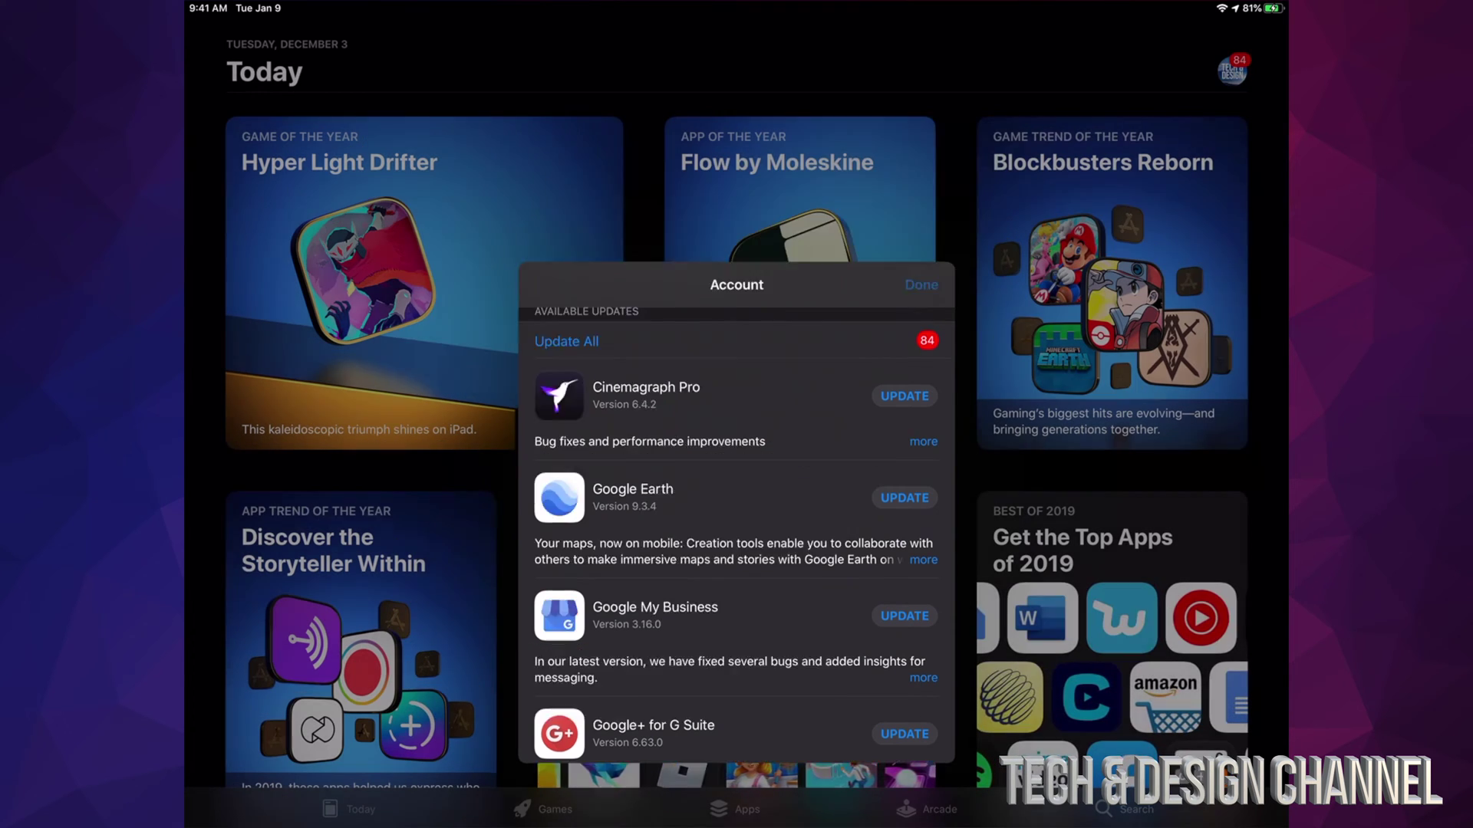
{"action": "left_click", "coordinate": [1136, 809]}
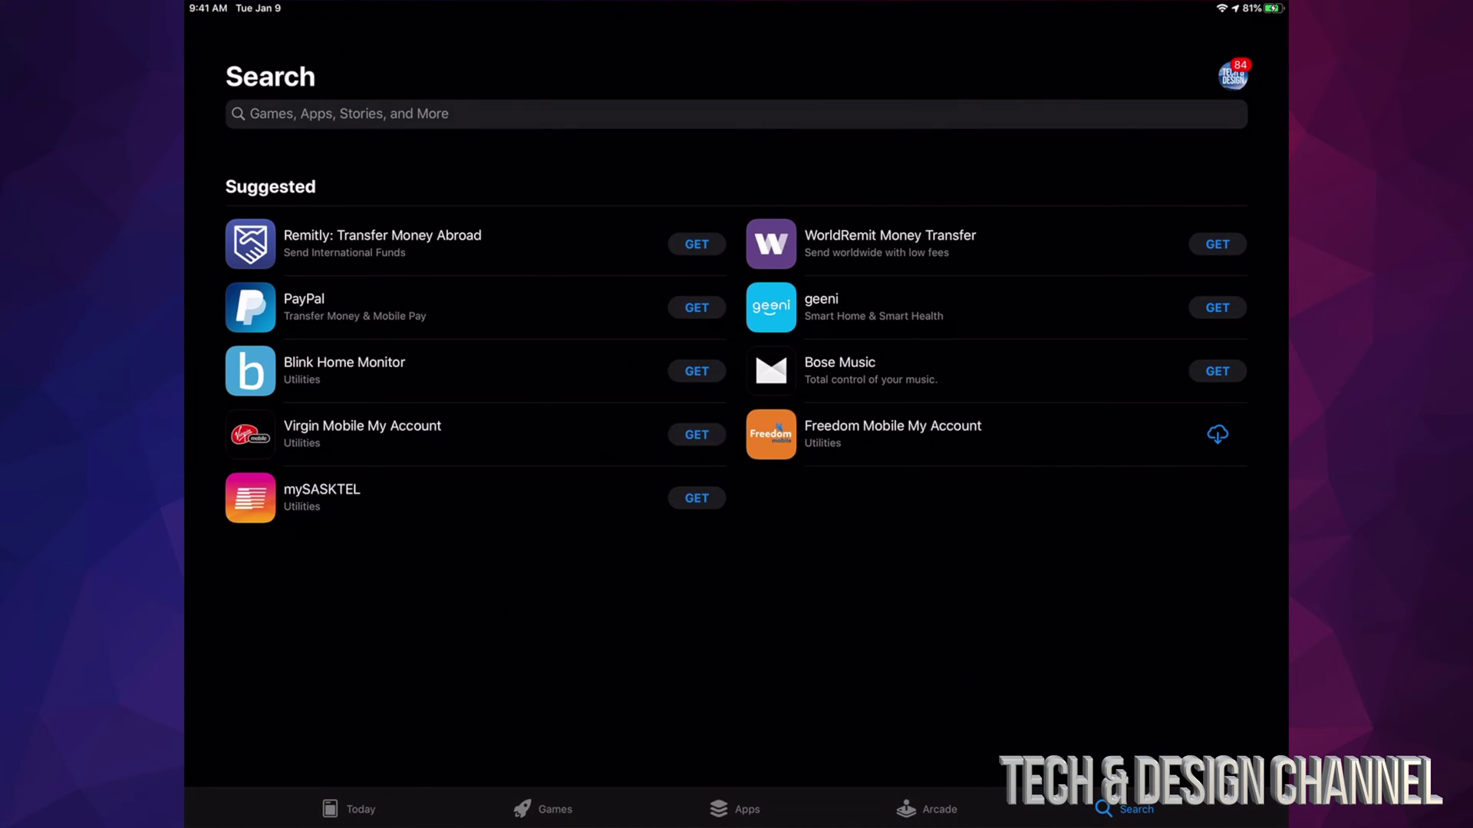
{"action": "left_click", "coordinate": [737, 113]}
{"action": "type", "text": "Google"}
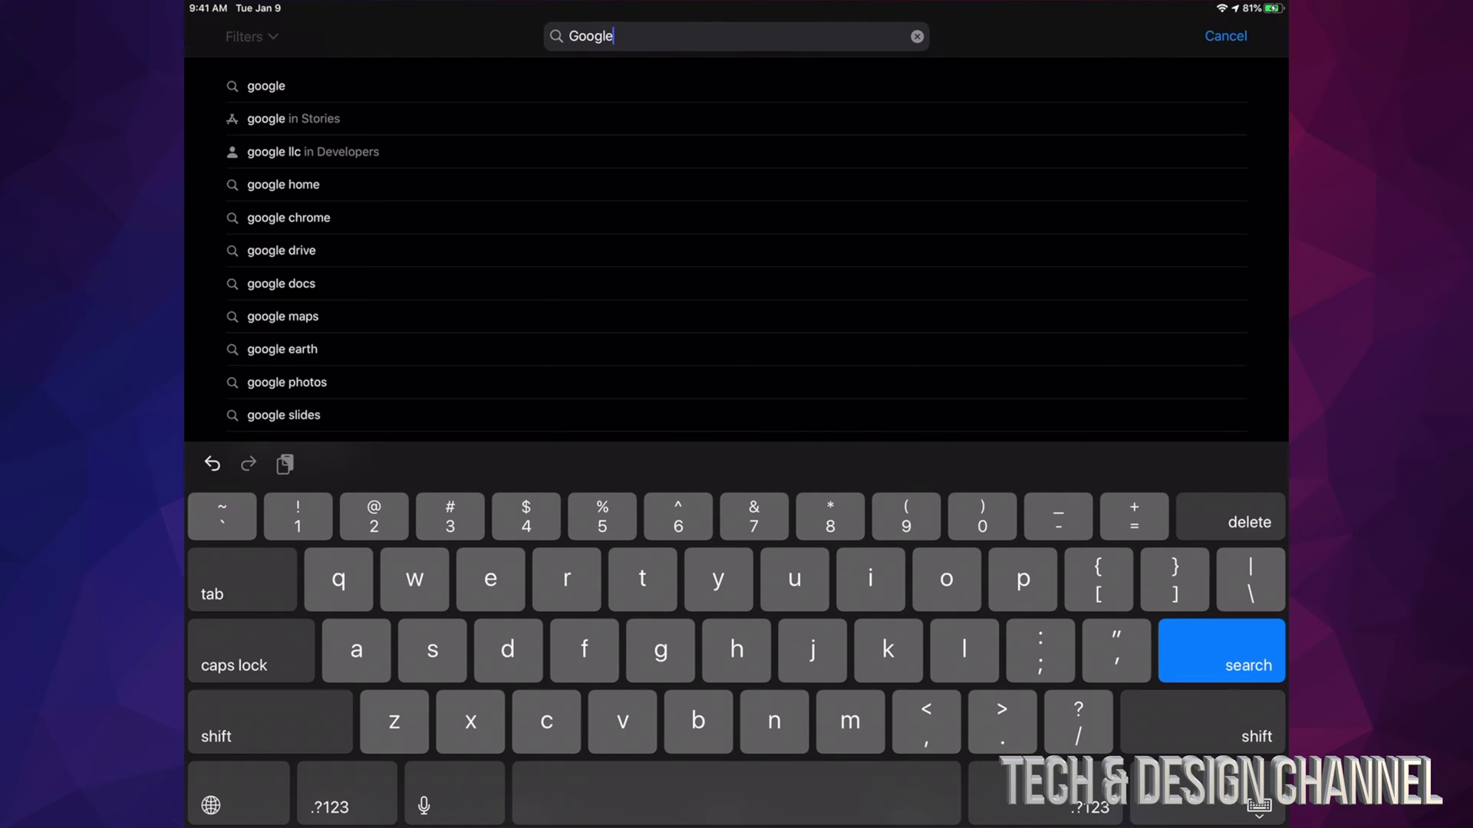
{"action": "type", "text": " earth"}
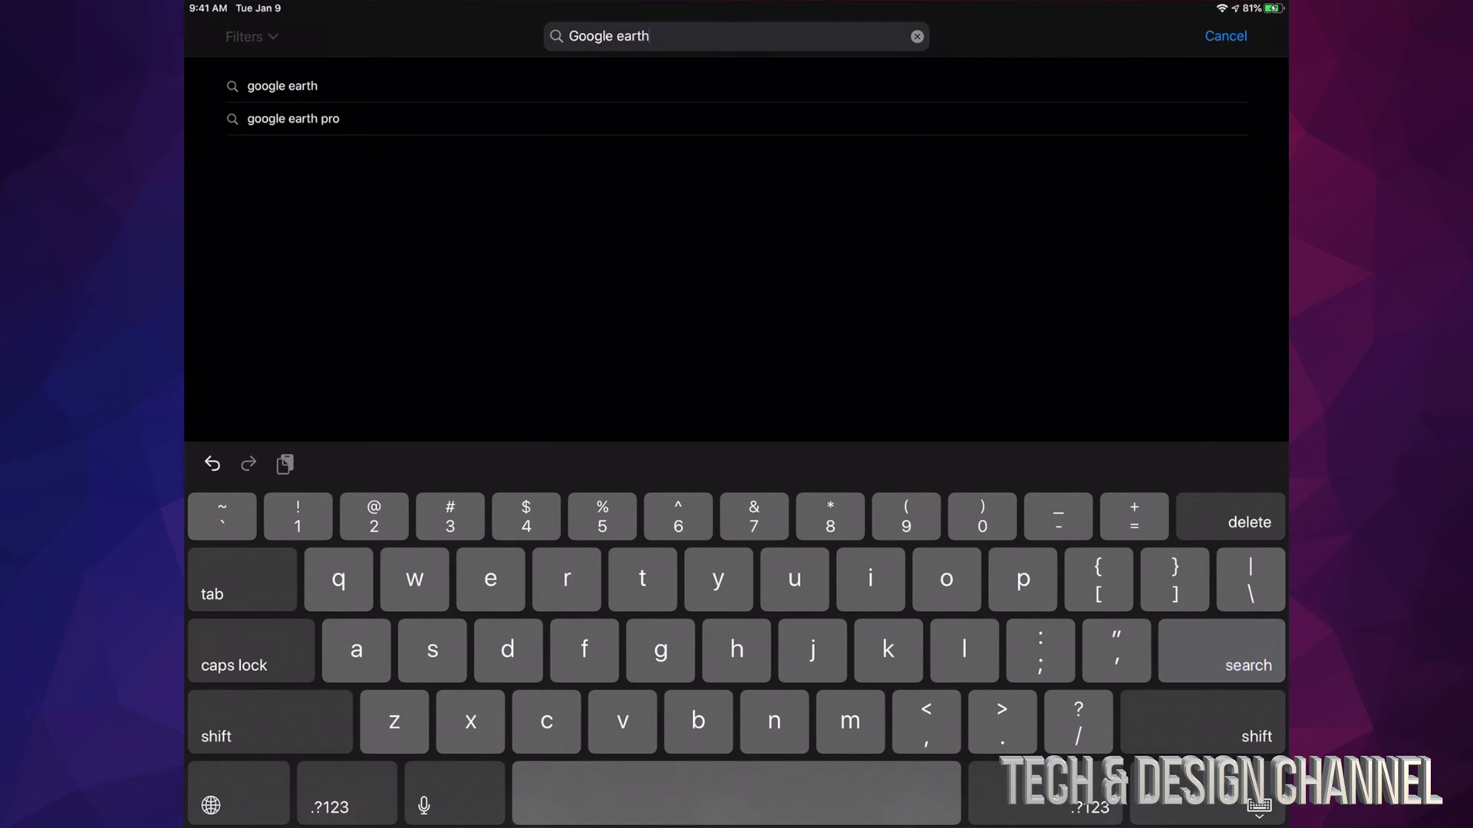
{"action": "key", "text": "Return"}
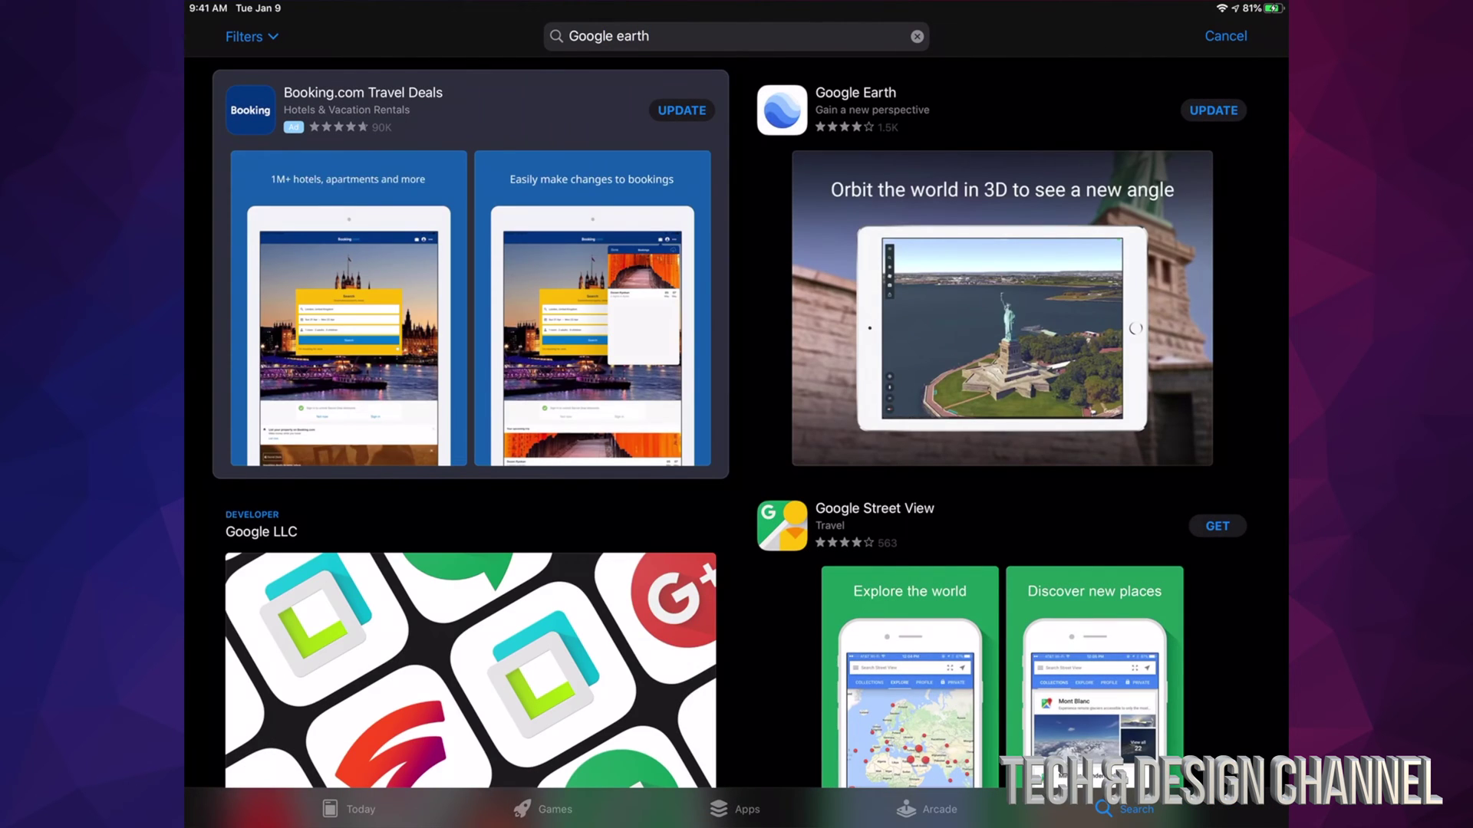
{"action": "left_click", "coordinate": [856, 110]}
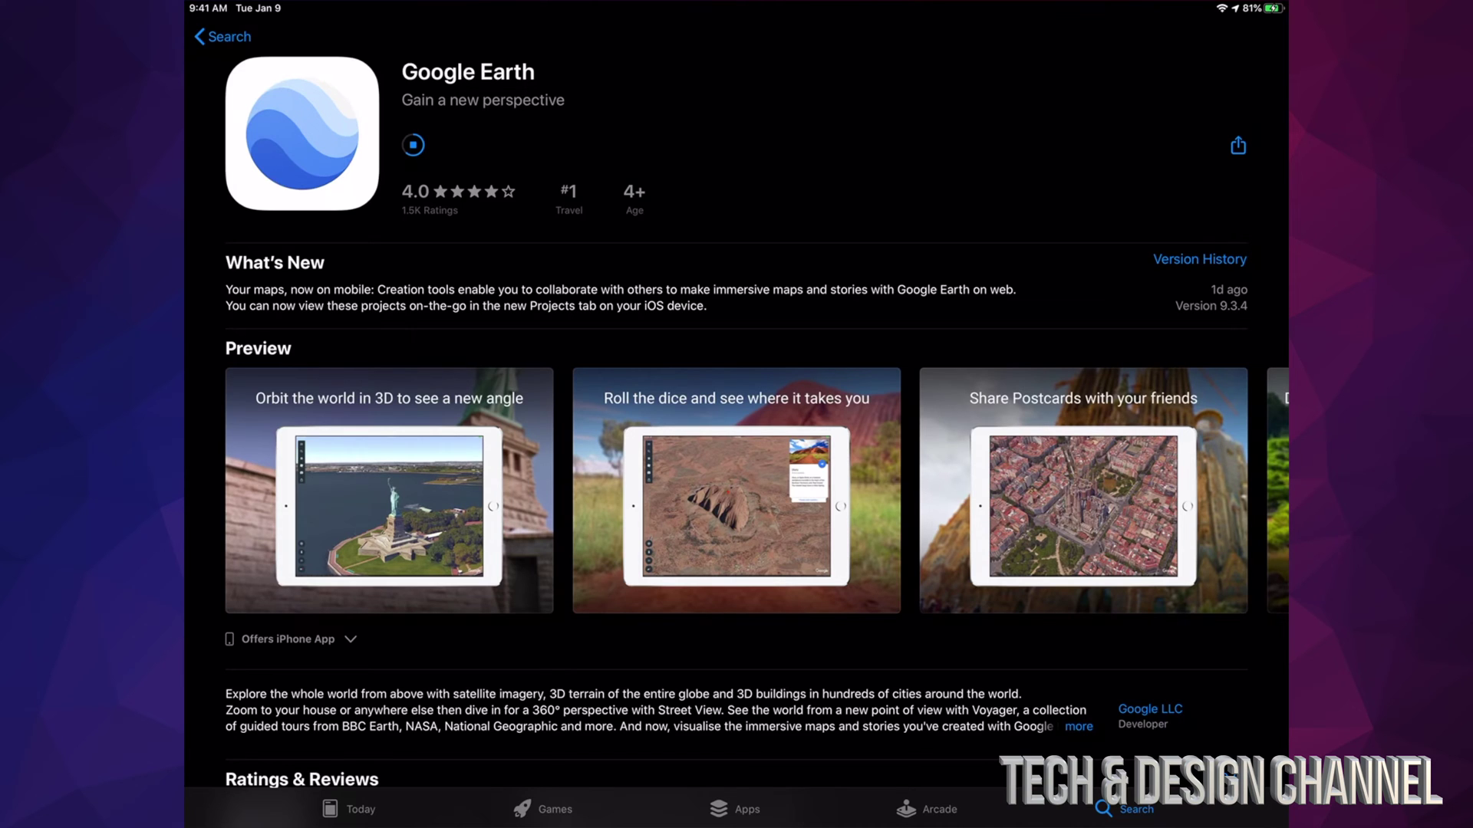
- Leave the Google earth search for the Today page and reopen the Account sheet's pending updates
{"action": "left_click", "coordinate": [222, 36]}
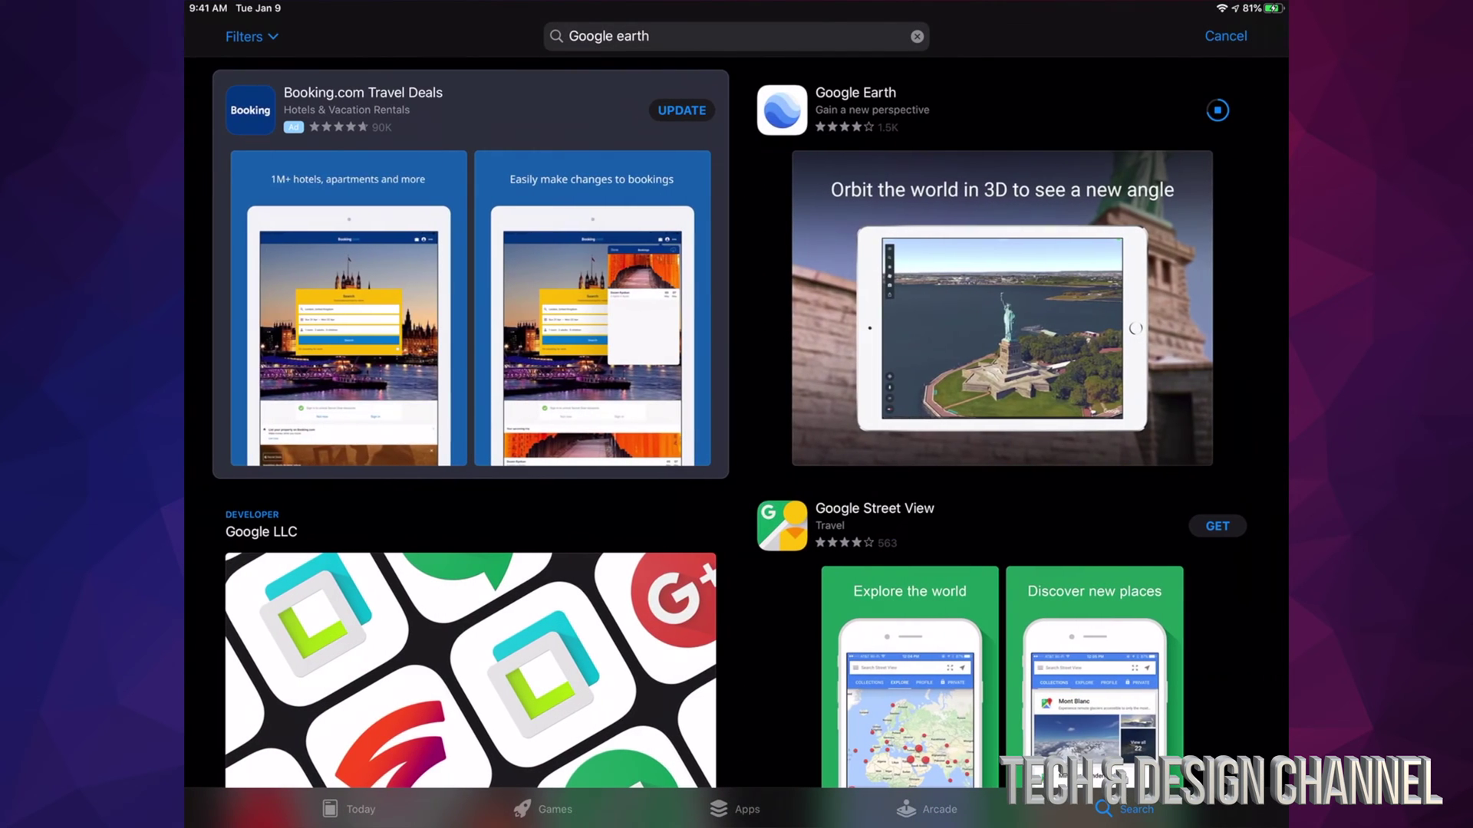
{"action": "left_click", "coordinate": [349, 810]}
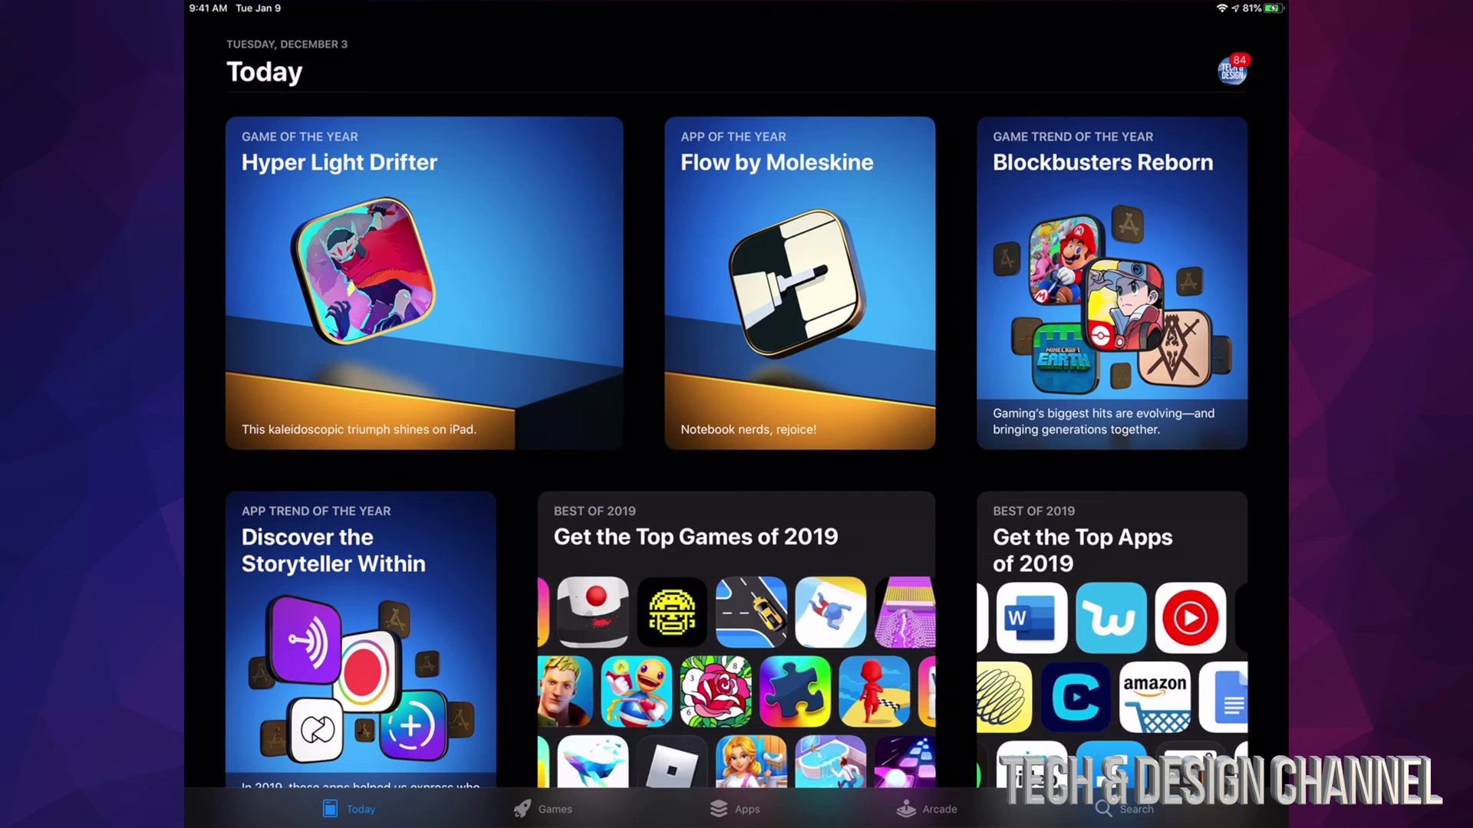
{"action": "left_click", "coordinate": [1233, 69]}
{"action": "scroll", "coordinate": [736, 437], "scroll_direction": "down", "scroll_amount": 5}
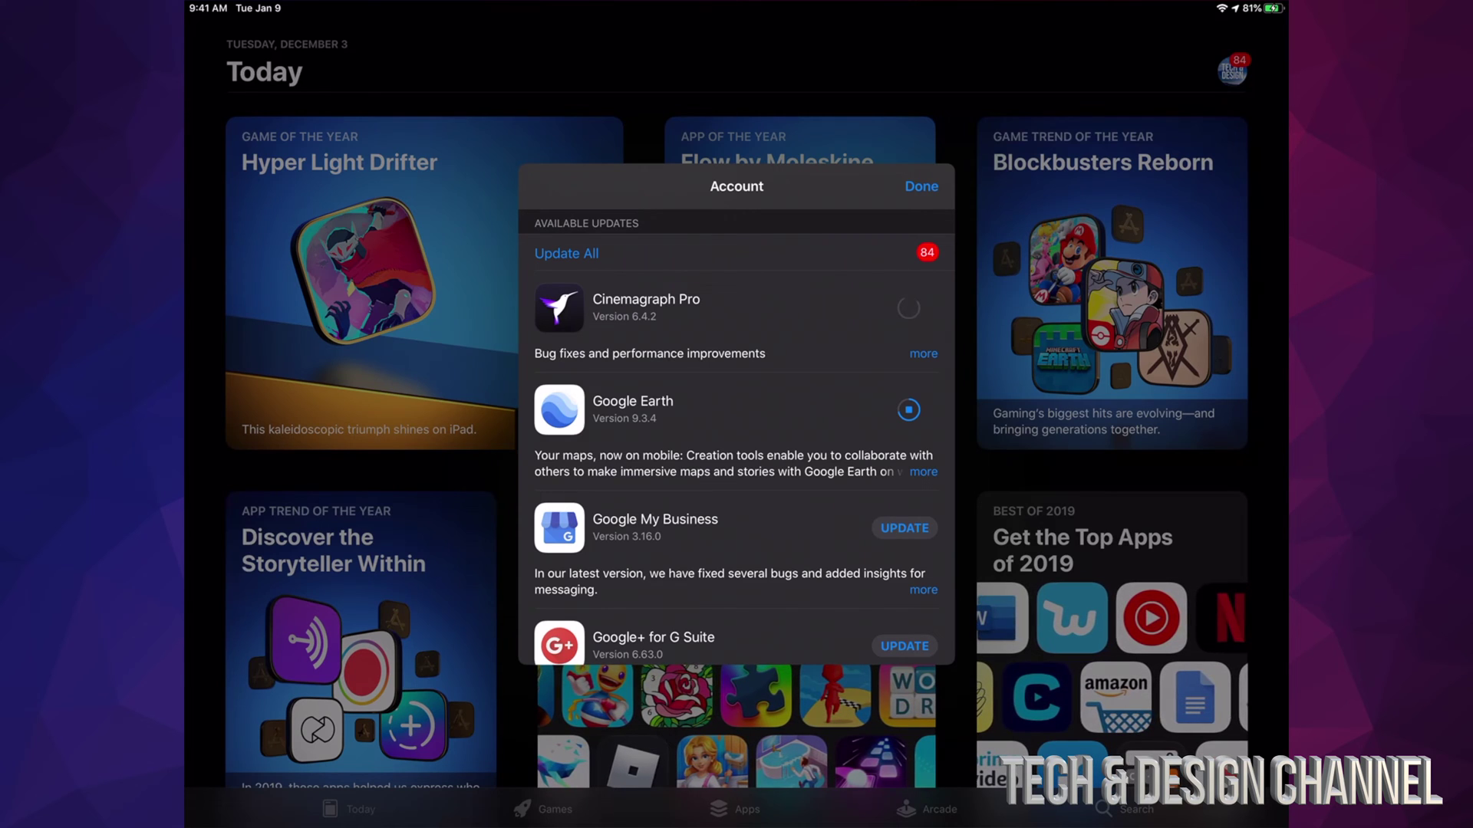
{"action": "scroll", "coordinate": [737, 438], "scroll_direction": "up", "scroll_amount": 3}
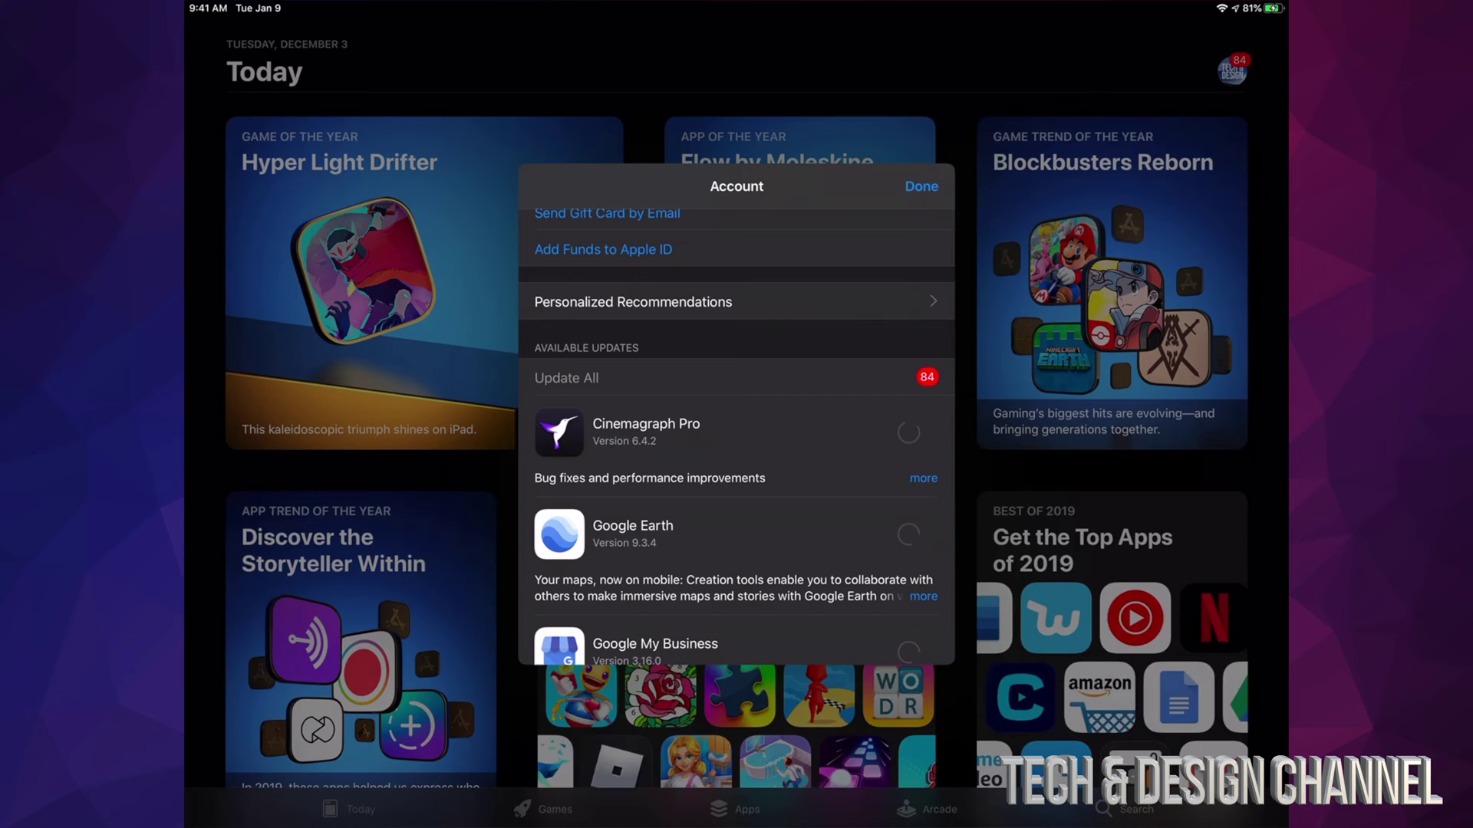
{"action": "scroll", "coordinate": [737, 437], "scroll_direction": "down", "scroll_amount": 4}
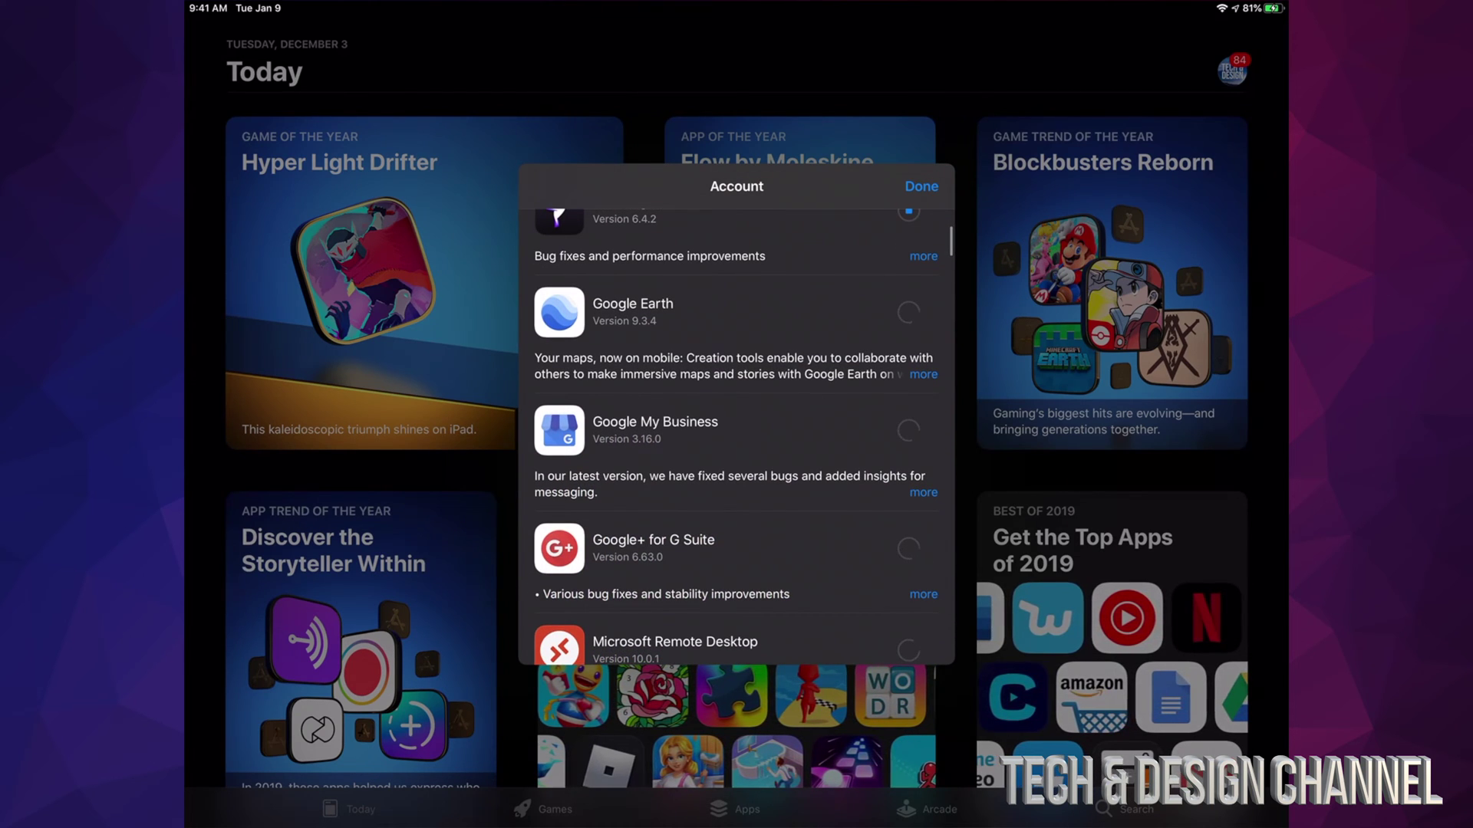
{"action": "scroll", "coordinate": [737, 437], "scroll_direction": "down", "scroll_amount": 2}
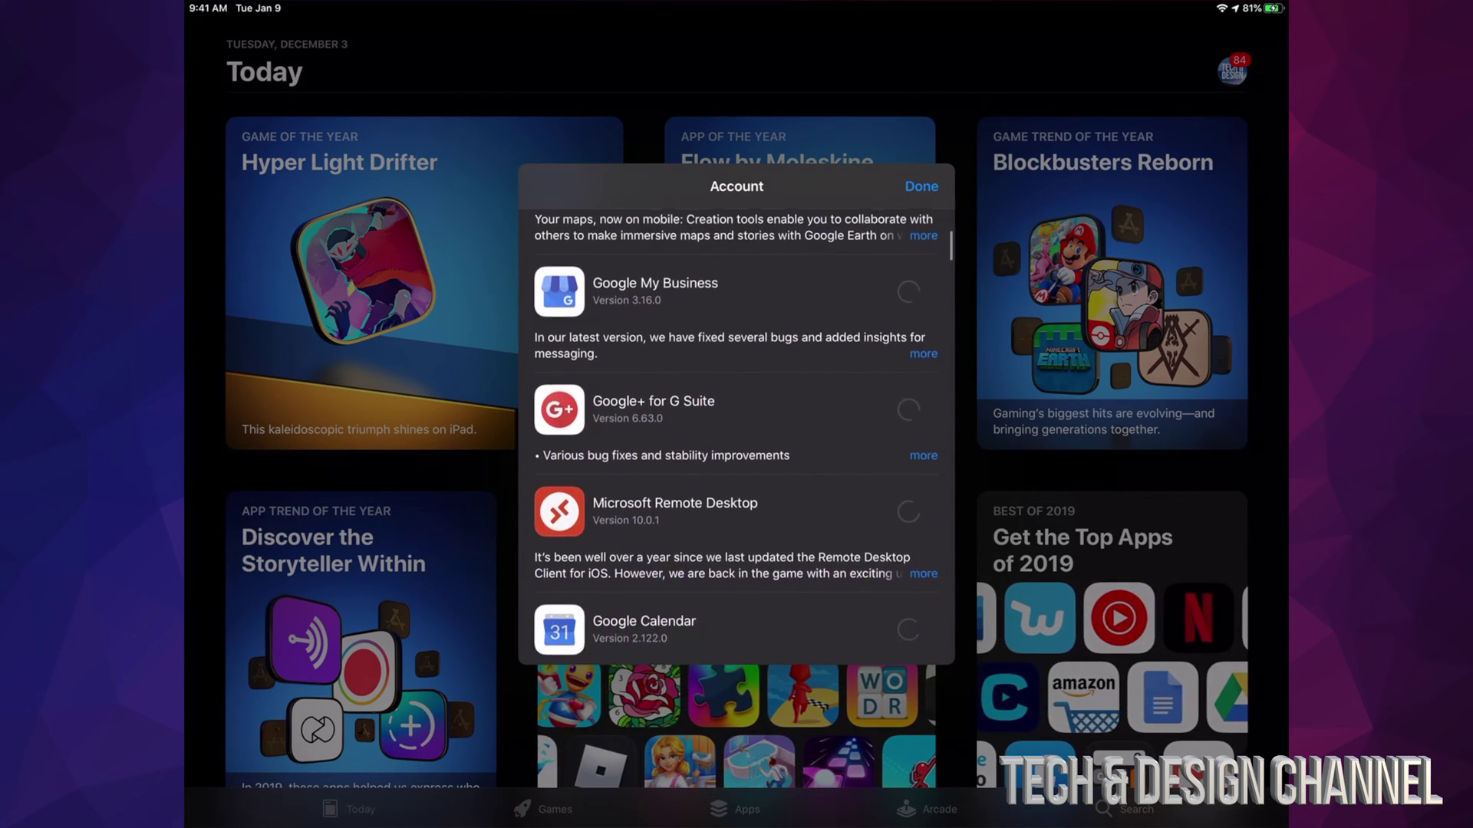
{"action": "scroll", "coordinate": [736, 438], "scroll_direction": "down", "scroll_amount": 2}
{"action": "scroll", "coordinate": [736, 437], "scroll_direction": "down", "scroll_amount": 2}
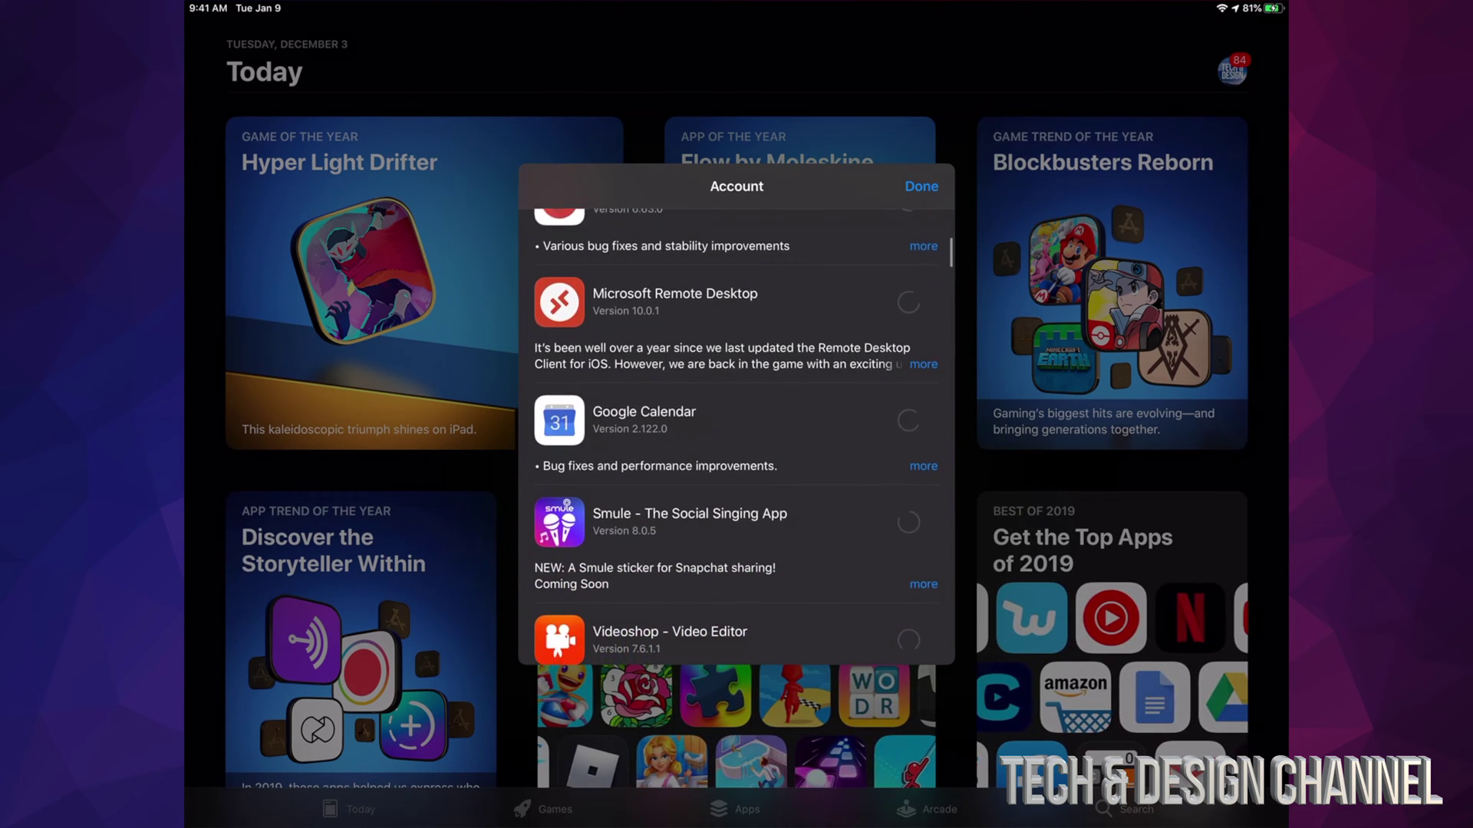
{"action": "scroll", "coordinate": [736, 438], "scroll_direction": "down", "scroll_amount": 2}
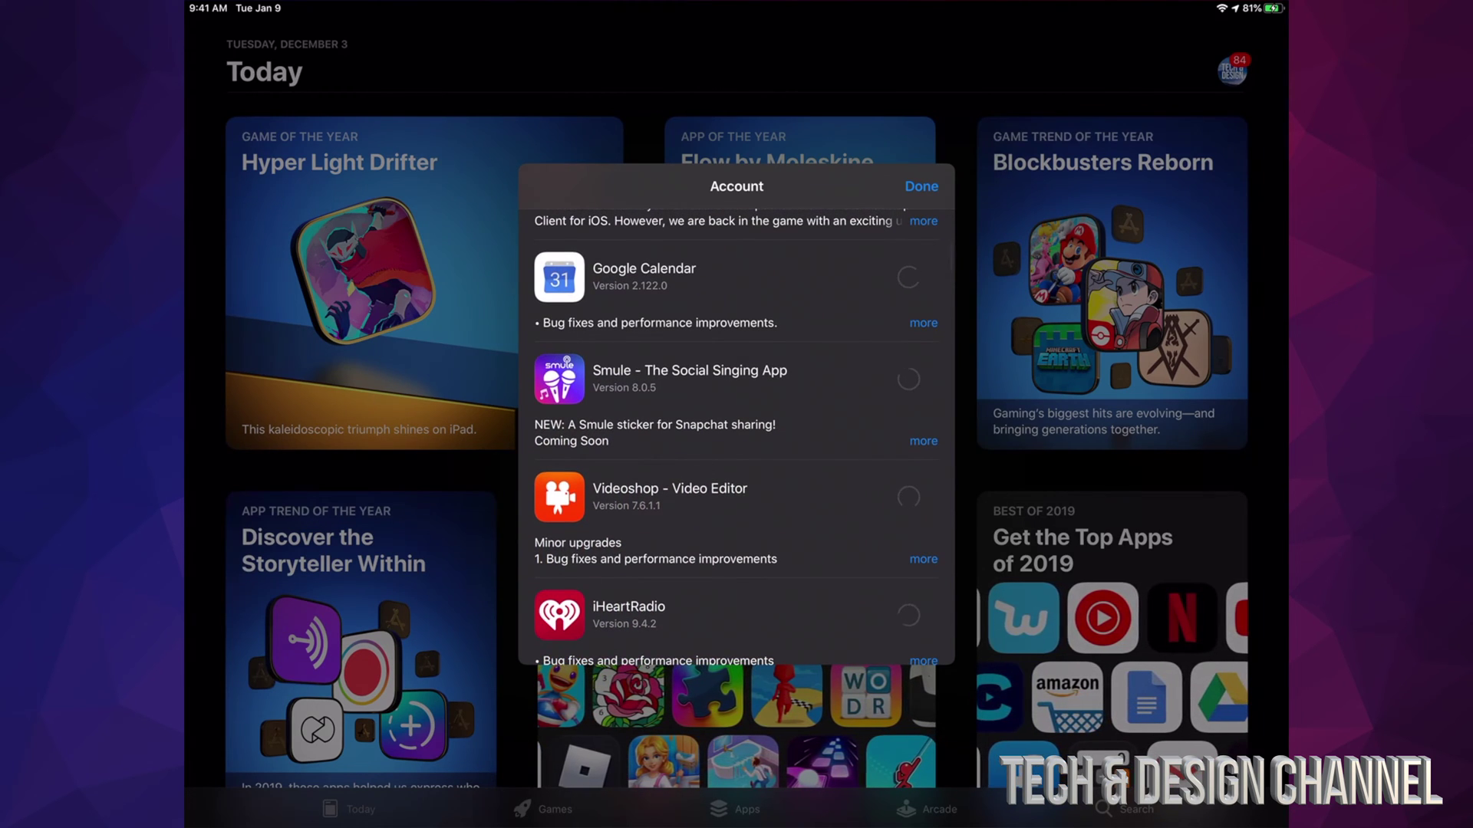
{"action": "scroll", "coordinate": [736, 437], "scroll_direction": "down", "scroll_amount": 2}
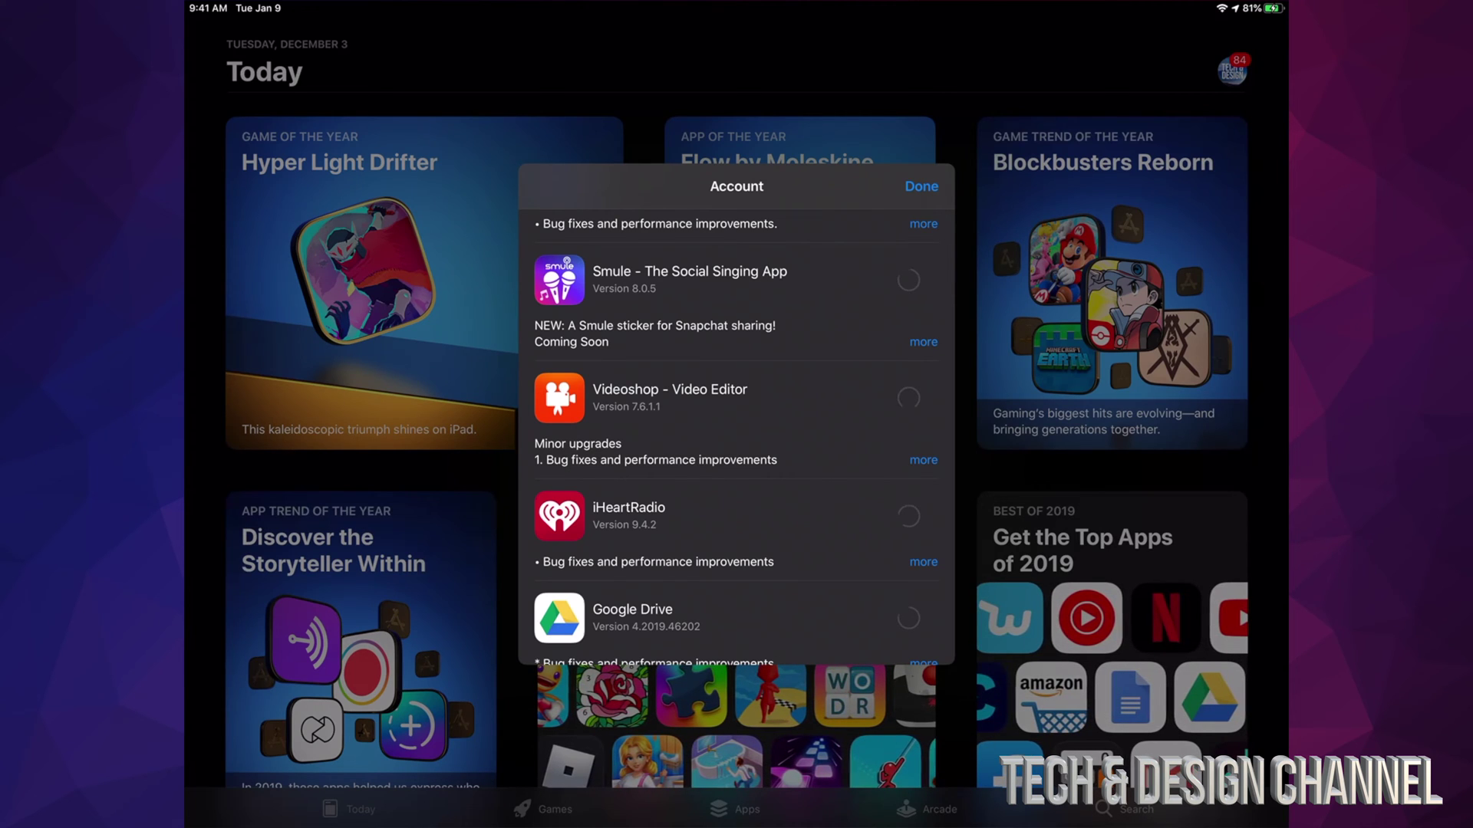
{"action": "scroll", "coordinate": [737, 438], "scroll_direction": "down", "scroll_amount": 1}
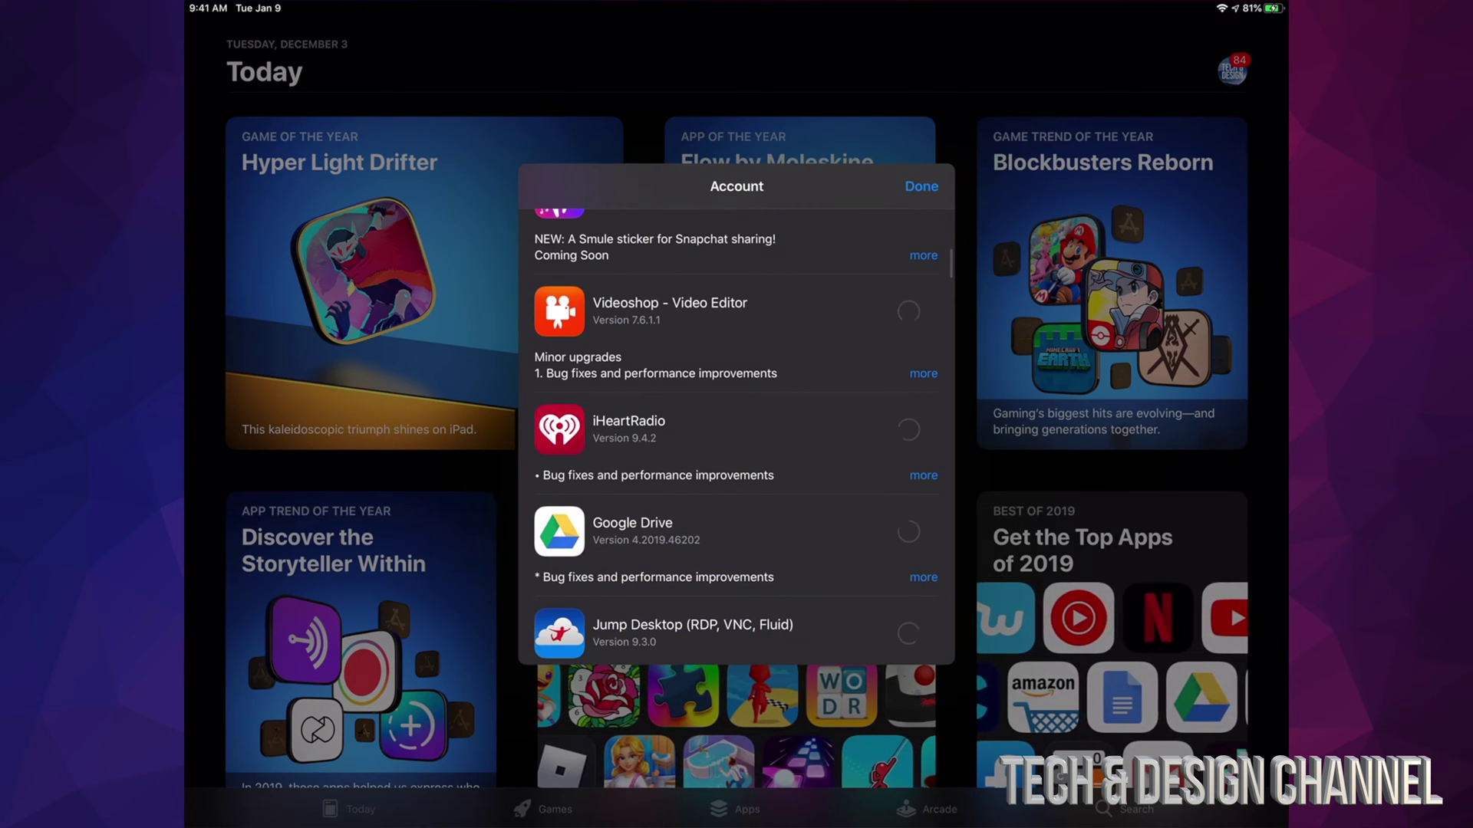
{"action": "scroll", "coordinate": [744, 436], "scroll_direction": "down", "scroll_amount": 1}
{"action": "scroll", "coordinate": [744, 435], "scroll_direction": "down", "scroll_amount": 1}
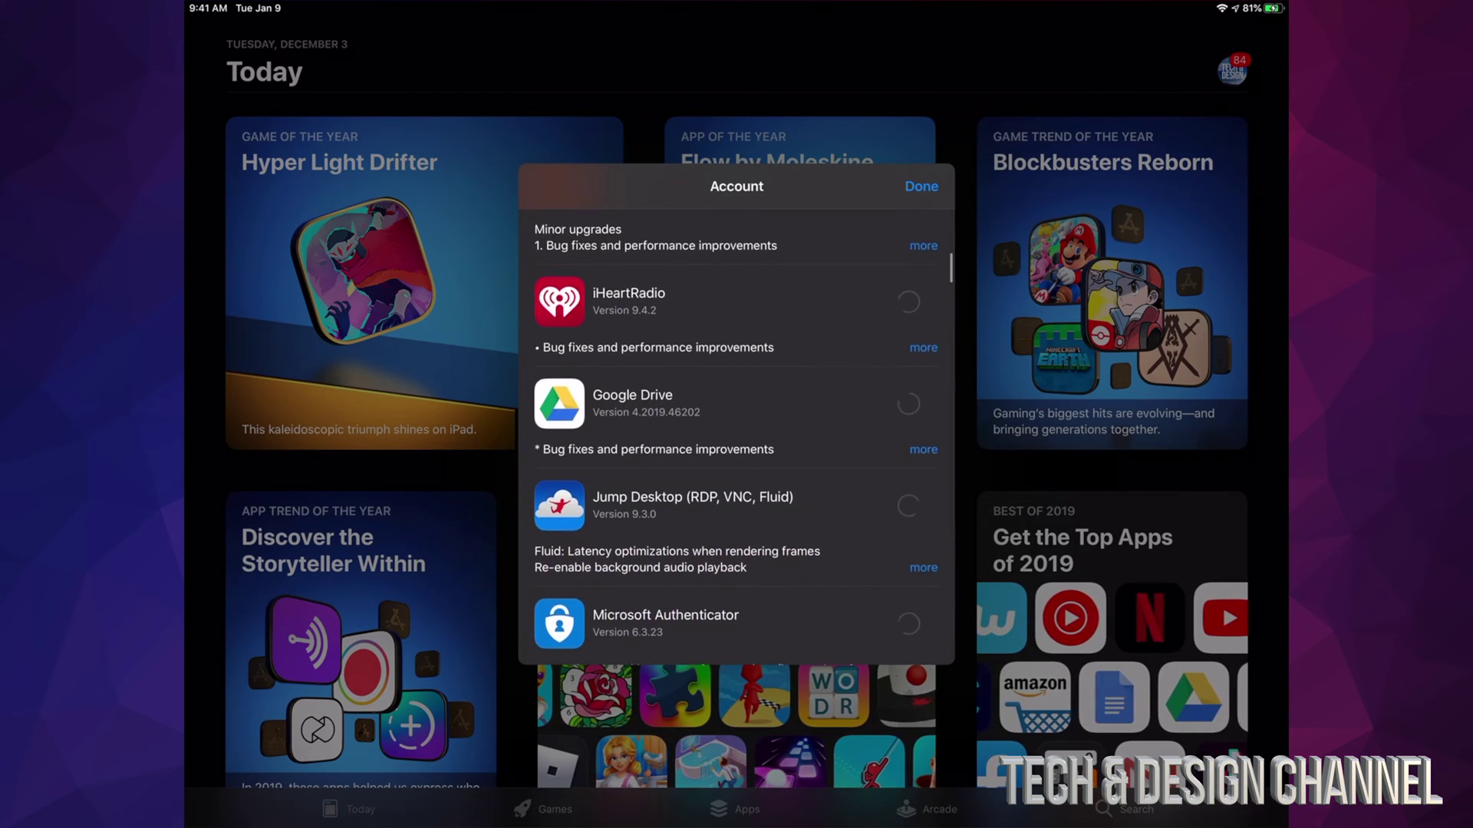
{"action": "scroll", "coordinate": [743, 435], "scroll_direction": "down", "scroll_amount": 1}
{"action": "scroll", "coordinate": [743, 436], "scroll_direction": "down", "scroll_amount": 1}
{"action": "scroll", "coordinate": [736, 438], "scroll_direction": "down", "scroll_amount": 1}
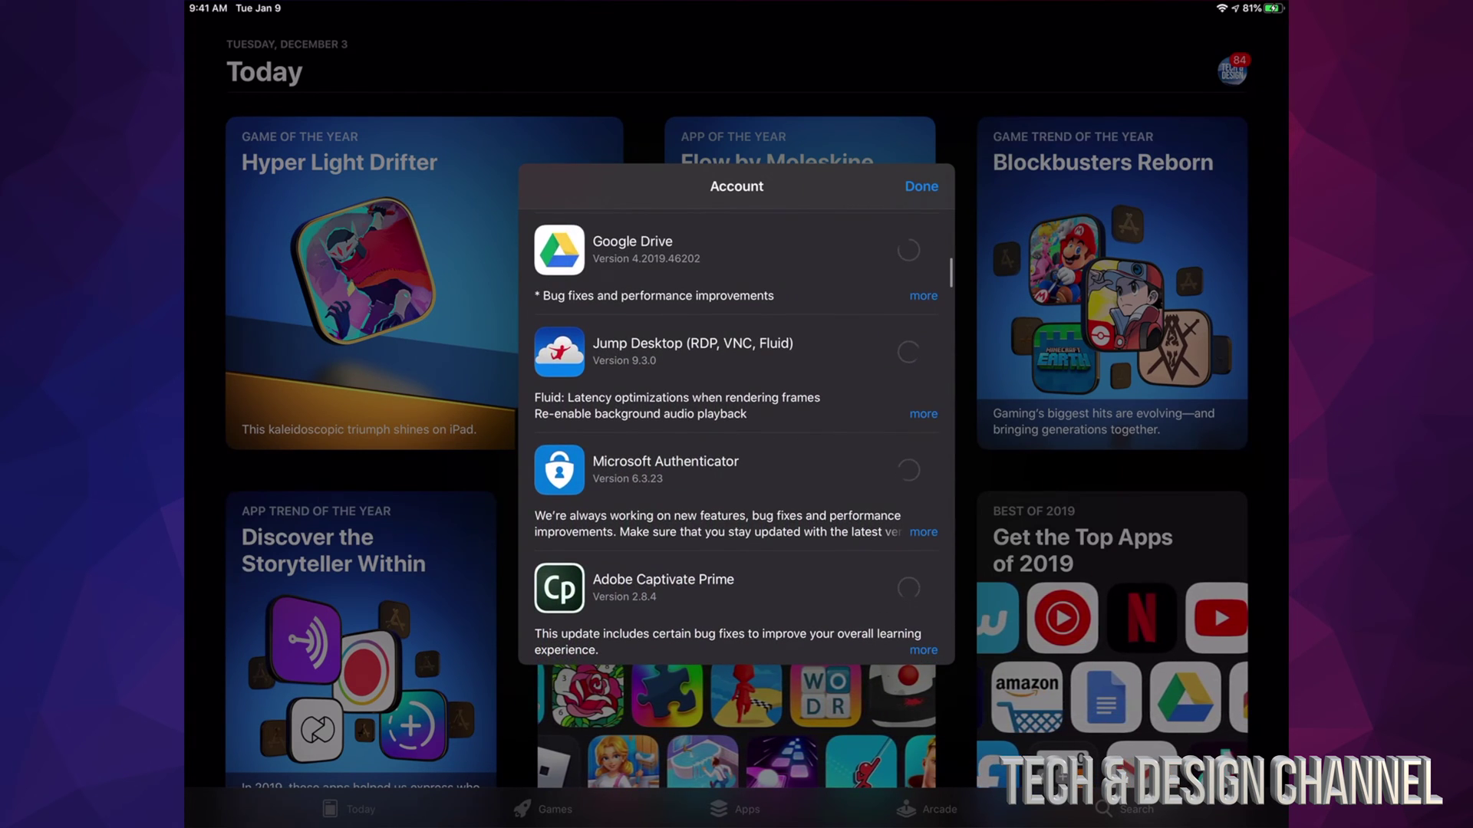
{"action": "scroll", "coordinate": [737, 437], "scroll_direction": "down", "scroll_amount": 1}
{"action": "scroll", "coordinate": [736, 437], "scroll_direction": "down", "scroll_amount": 1}
{"action": "scroll", "coordinate": [738, 437], "scroll_direction": "down", "scroll_amount": 1}
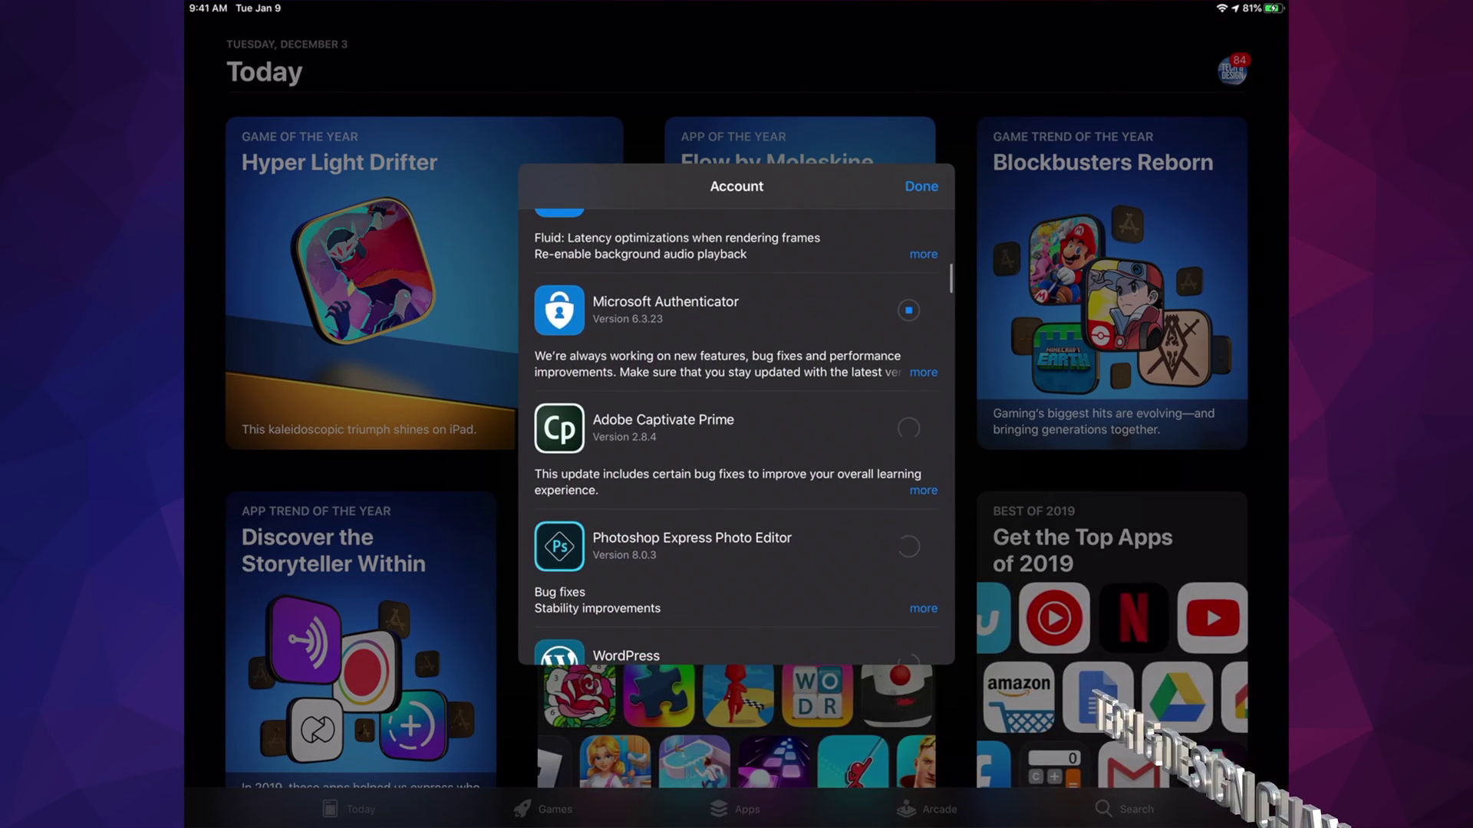
{"action": "scroll", "coordinate": [737, 438], "scroll_direction": "down", "scroll_amount": 2}
{"action": "scroll", "coordinate": [737, 438], "scroll_direction": "down", "scroll_amount": 1}
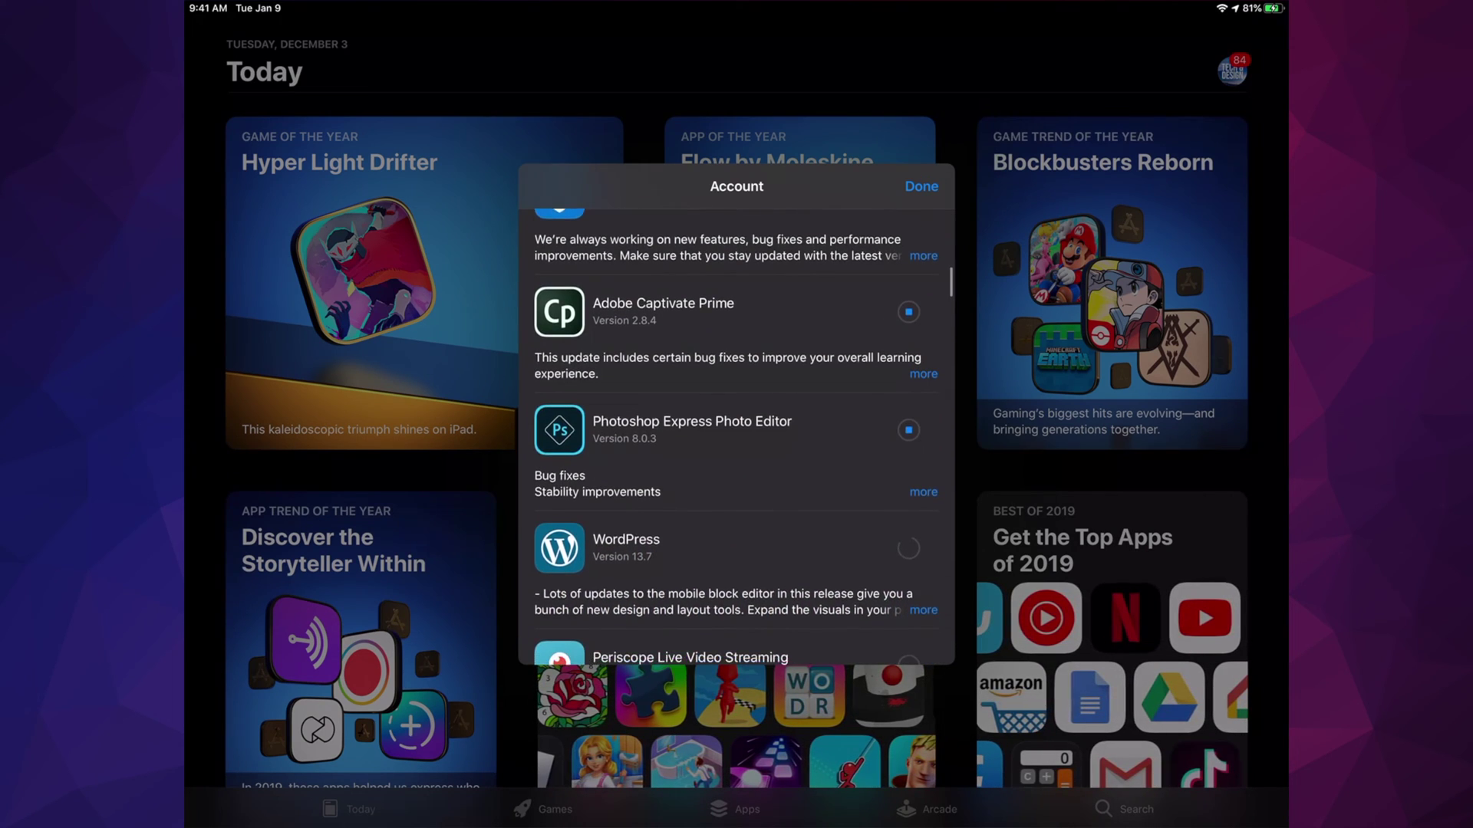
{"action": "scroll", "coordinate": [736, 438], "scroll_direction": "down", "scroll_amount": 1}
{"action": "scroll", "coordinate": [736, 437], "scroll_direction": "down", "scroll_amount": 1}
{"action": "scroll", "coordinate": [736, 438], "scroll_direction": "down", "scroll_amount": 2}
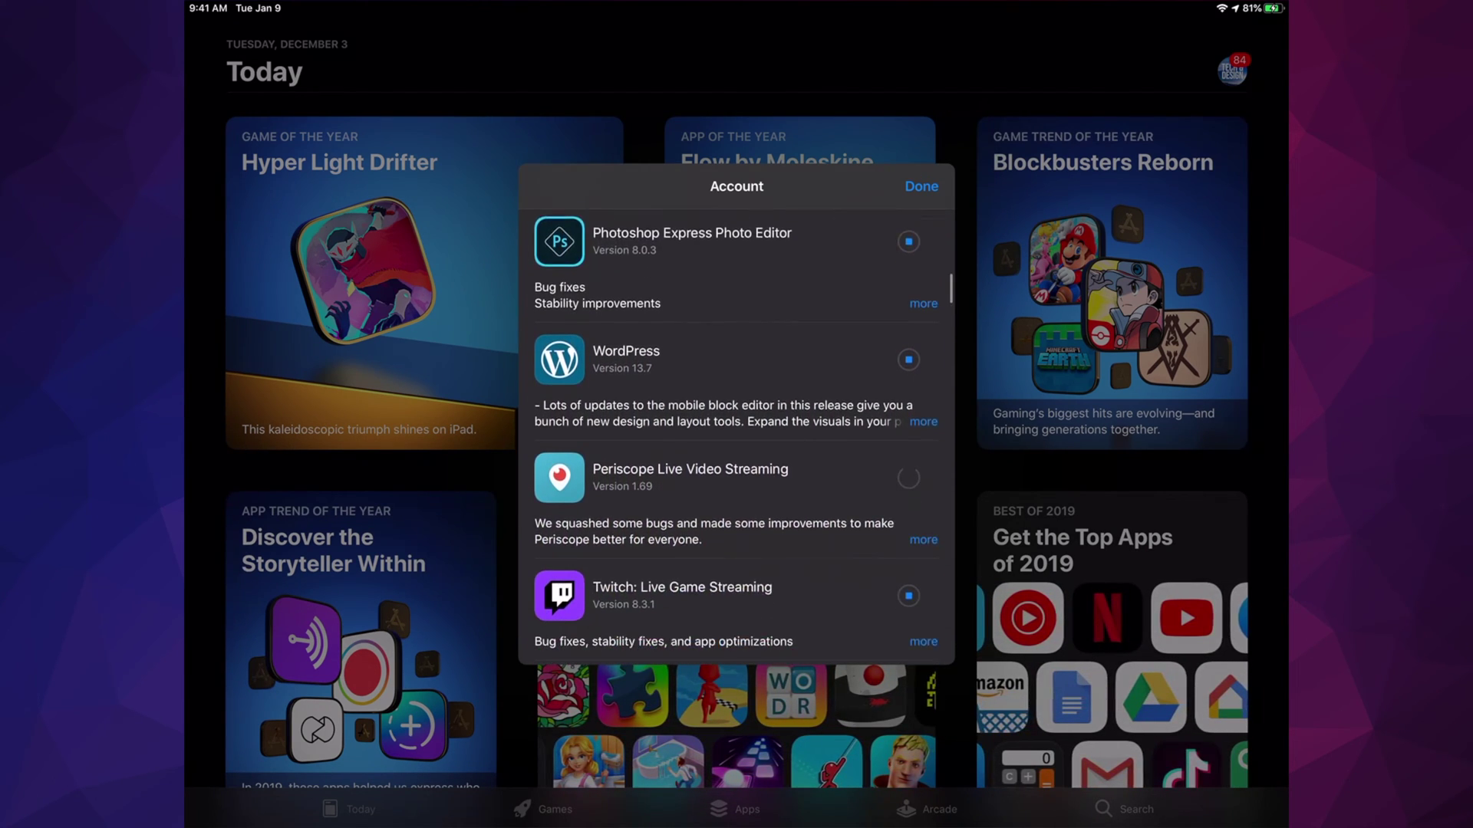
{"action": "scroll", "coordinate": [738, 438], "scroll_direction": "down", "scroll_amount": 1}
{"action": "scroll", "coordinate": [737, 437], "scroll_direction": "down", "scroll_amount": 2}
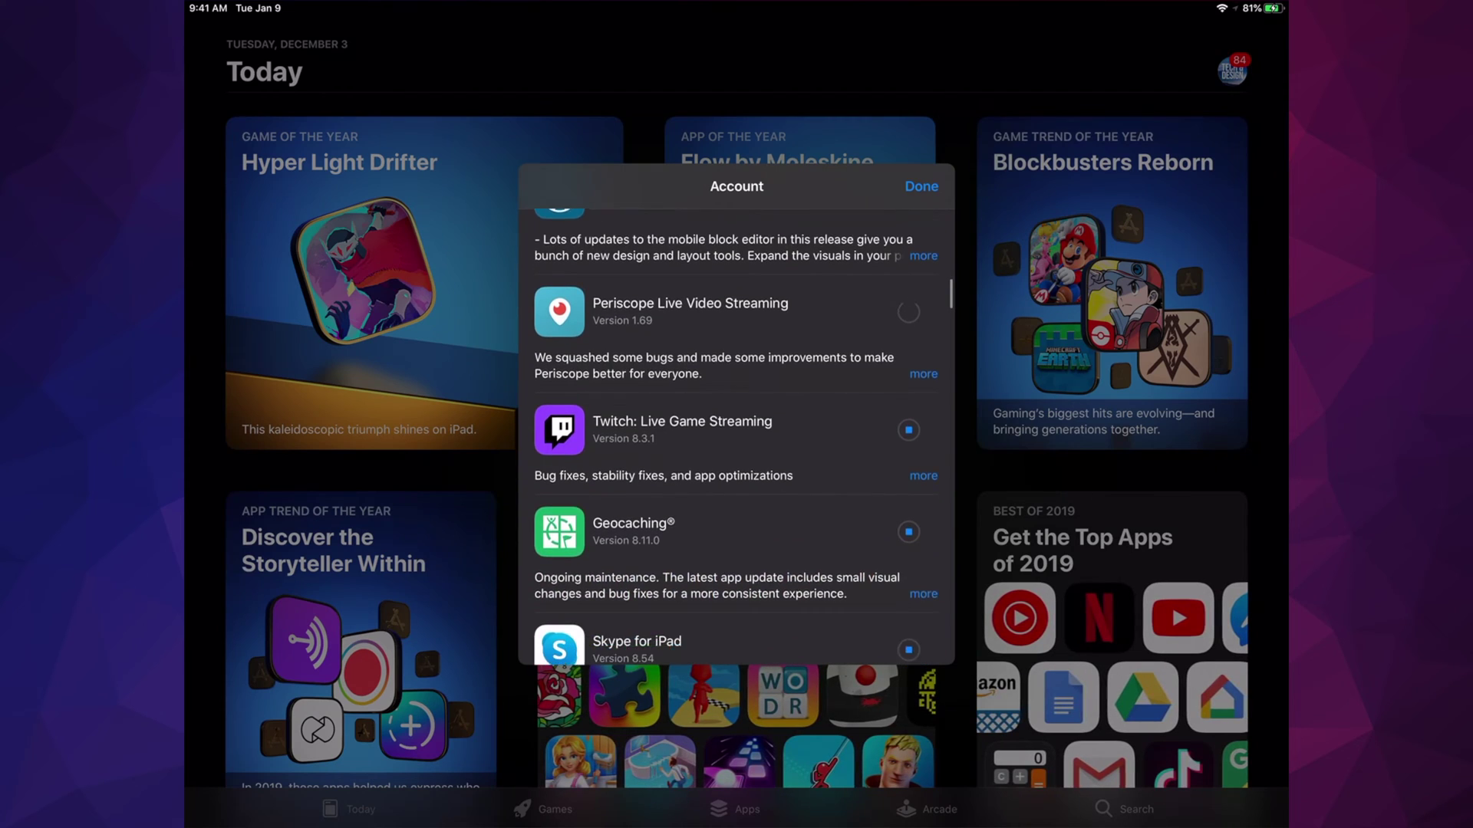
{"action": "scroll", "coordinate": [736, 438], "scroll_direction": "down", "scroll_amount": 1}
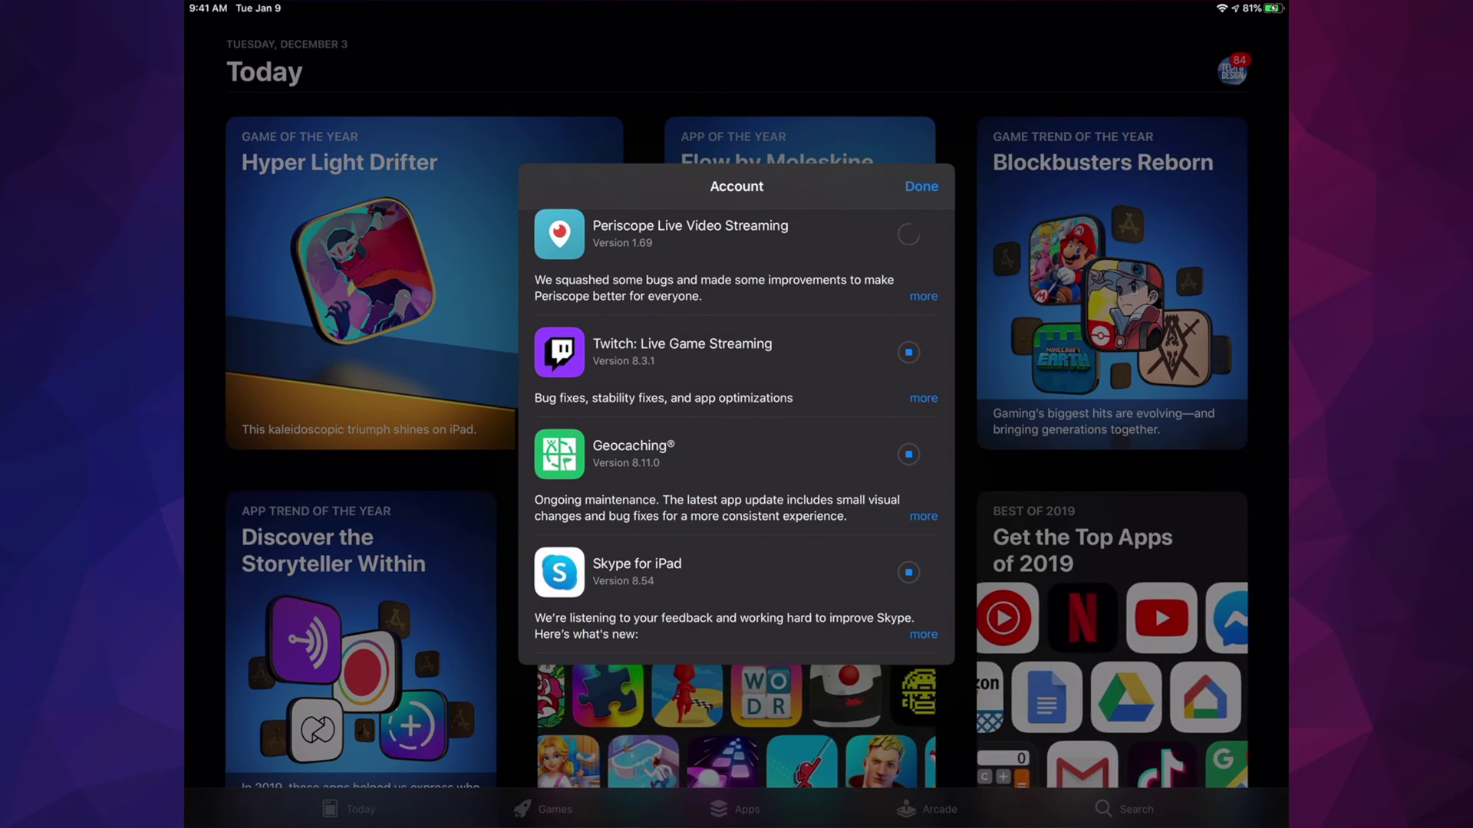
{"action": "scroll", "coordinate": [737, 438], "scroll_direction": "down", "scroll_amount": 1}
{"action": "scroll", "coordinate": [737, 437], "scroll_direction": "down", "scroll_amount": 5}
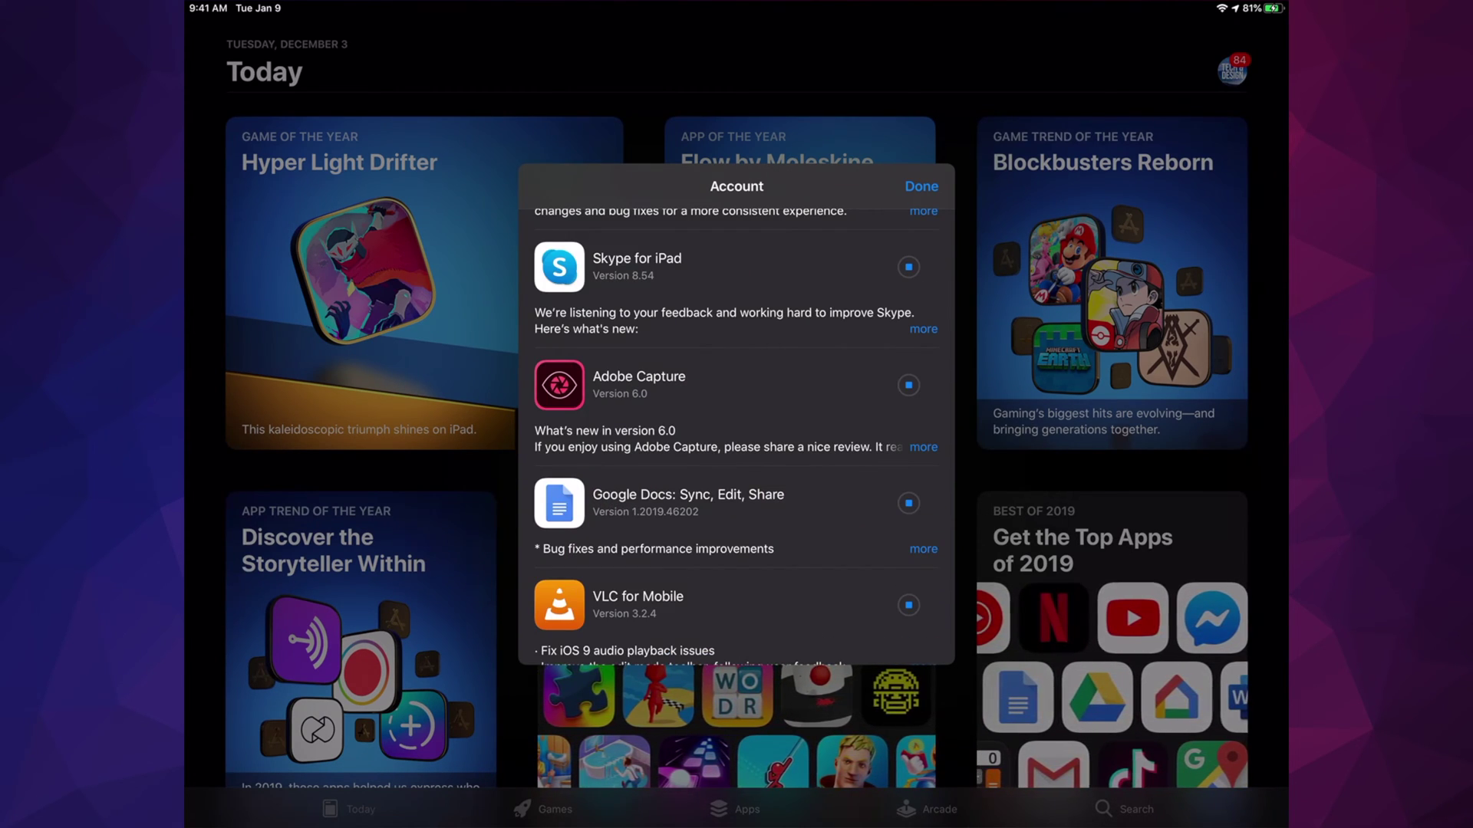
{"action": "scroll", "coordinate": [737, 438], "scroll_direction": "down", "scroll_amount": 3}
{"action": "scroll", "coordinate": [736, 437], "scroll_direction": "down", "scroll_amount": 2}
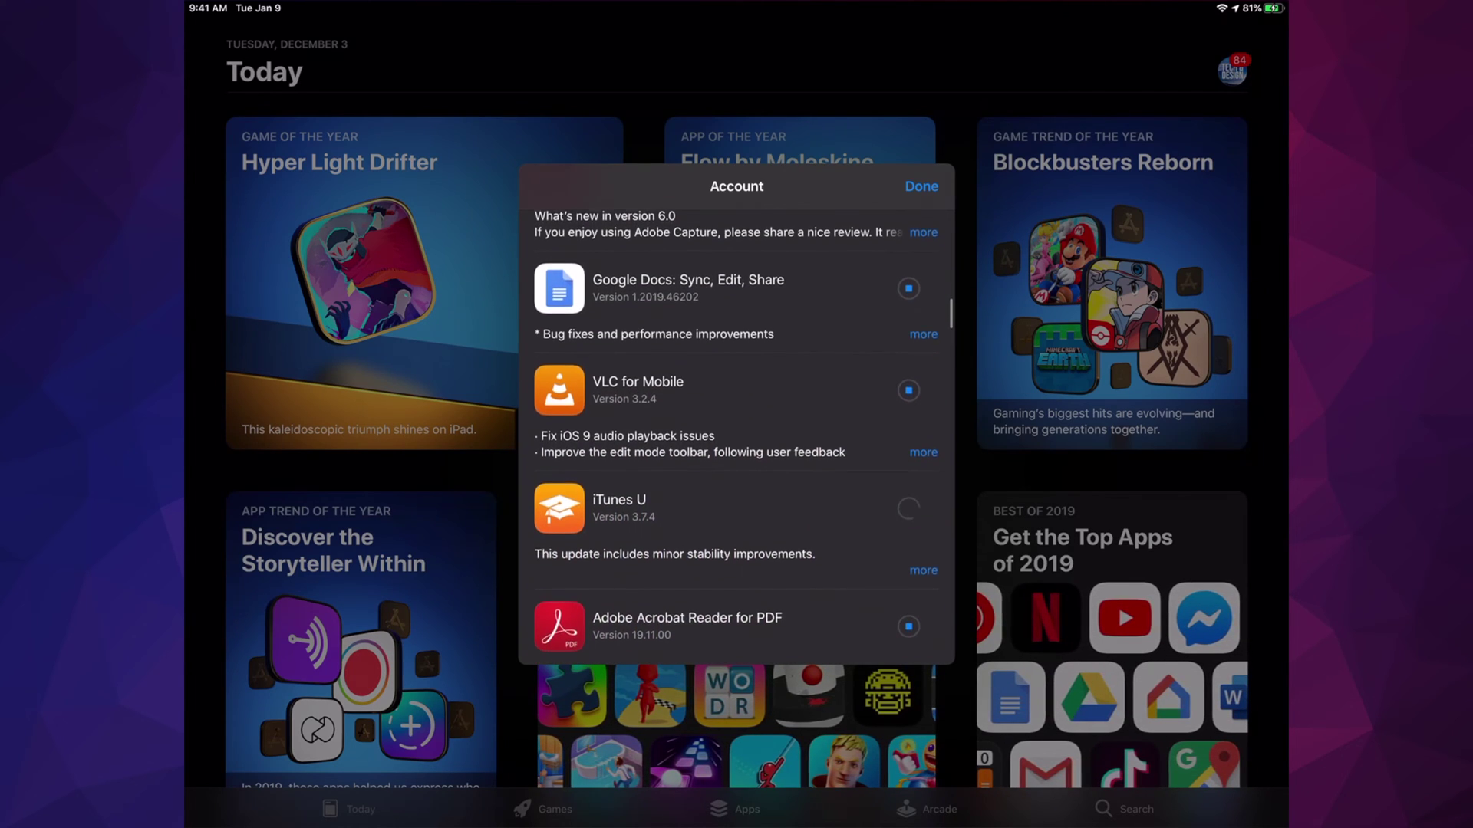
{"action": "scroll", "coordinate": [737, 437], "scroll_direction": "down", "scroll_amount": 2}
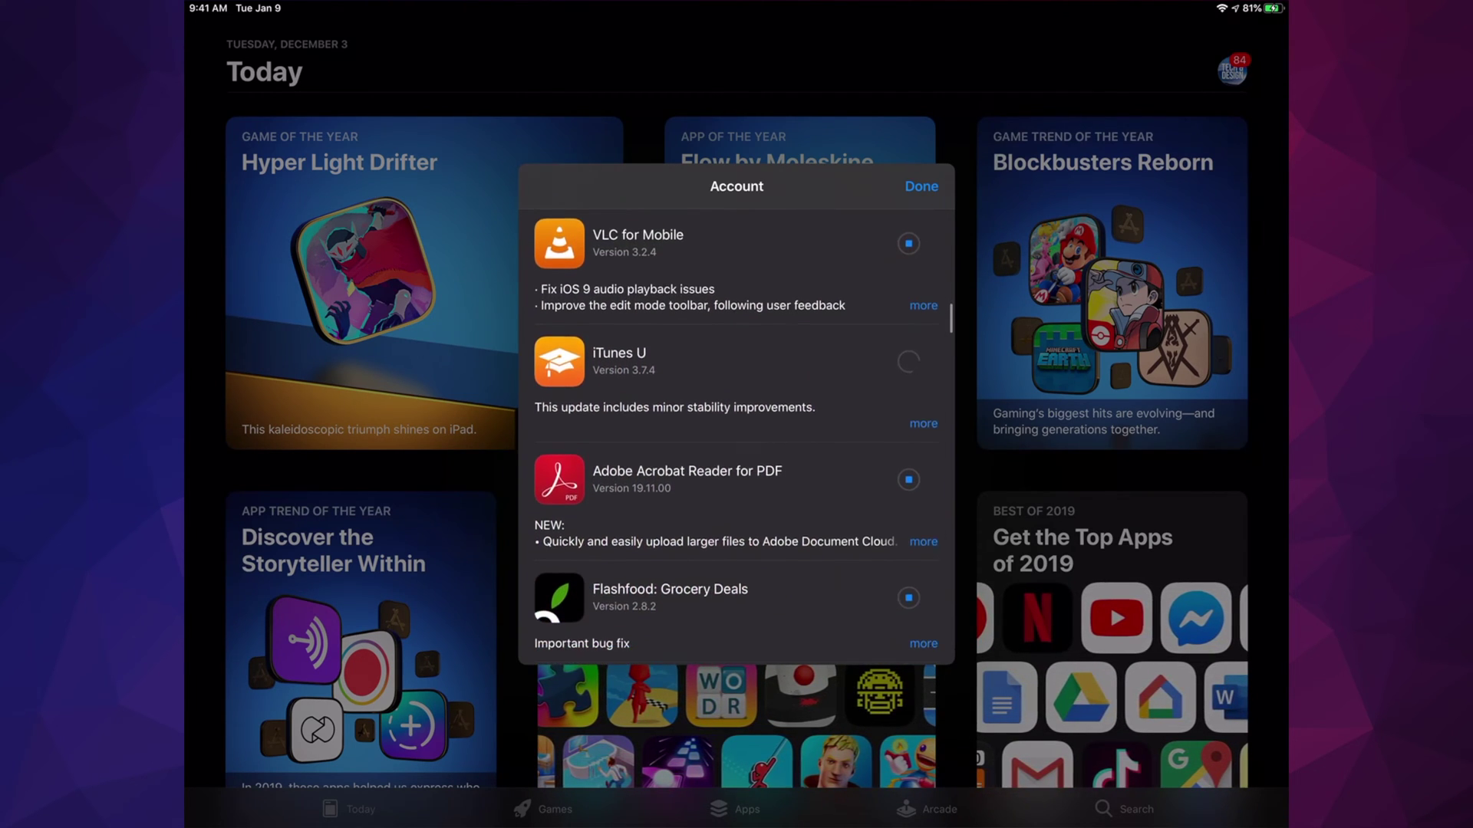
{"action": "scroll", "coordinate": [737, 437], "scroll_direction": "down", "scroll_amount": 2}
{"action": "scroll", "coordinate": [737, 437], "scroll_direction": "down", "scroll_amount": 2}
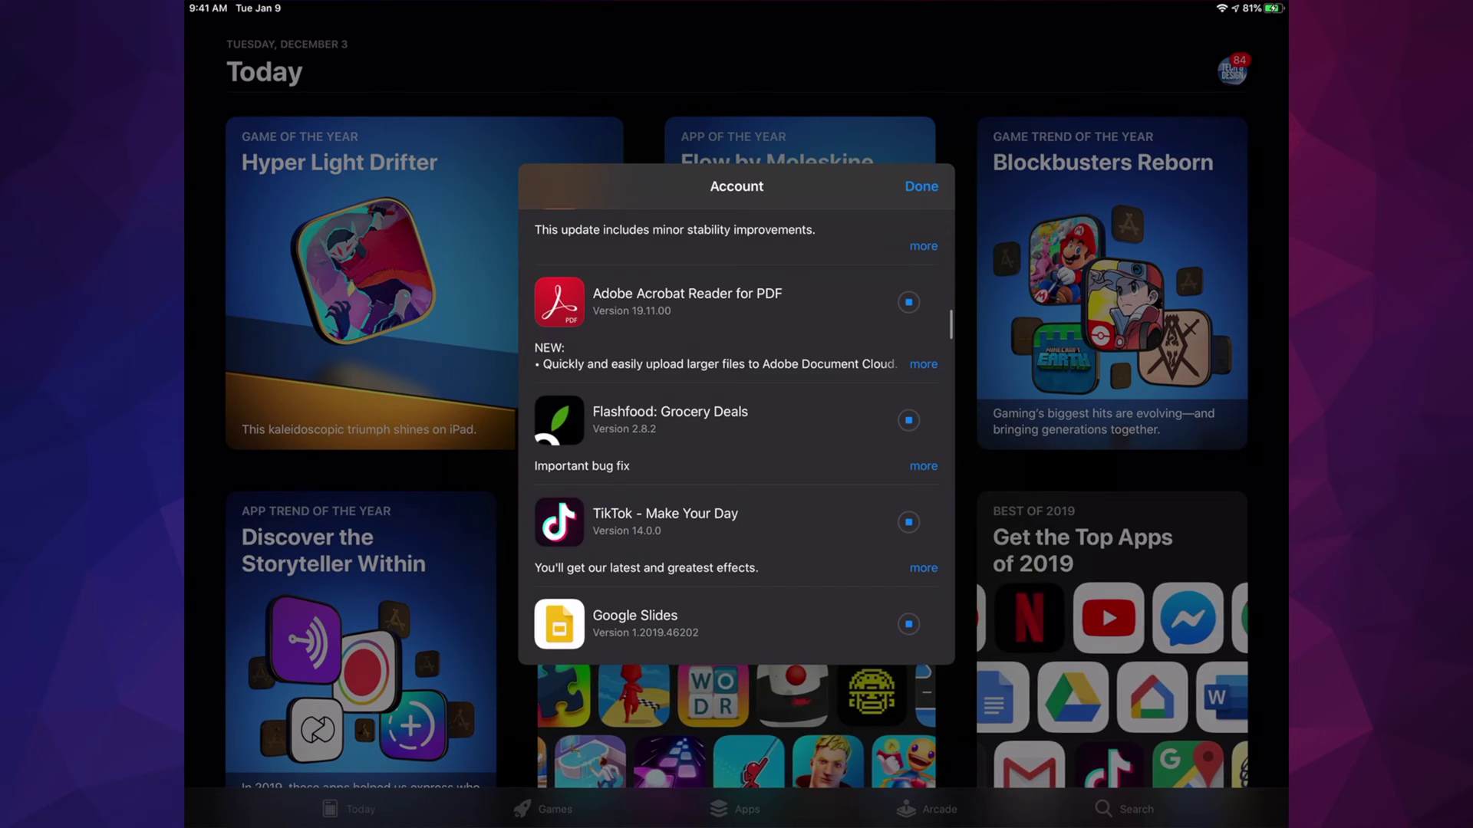
{"action": "scroll", "coordinate": [736, 437], "scroll_direction": "down", "scroll_amount": 2}
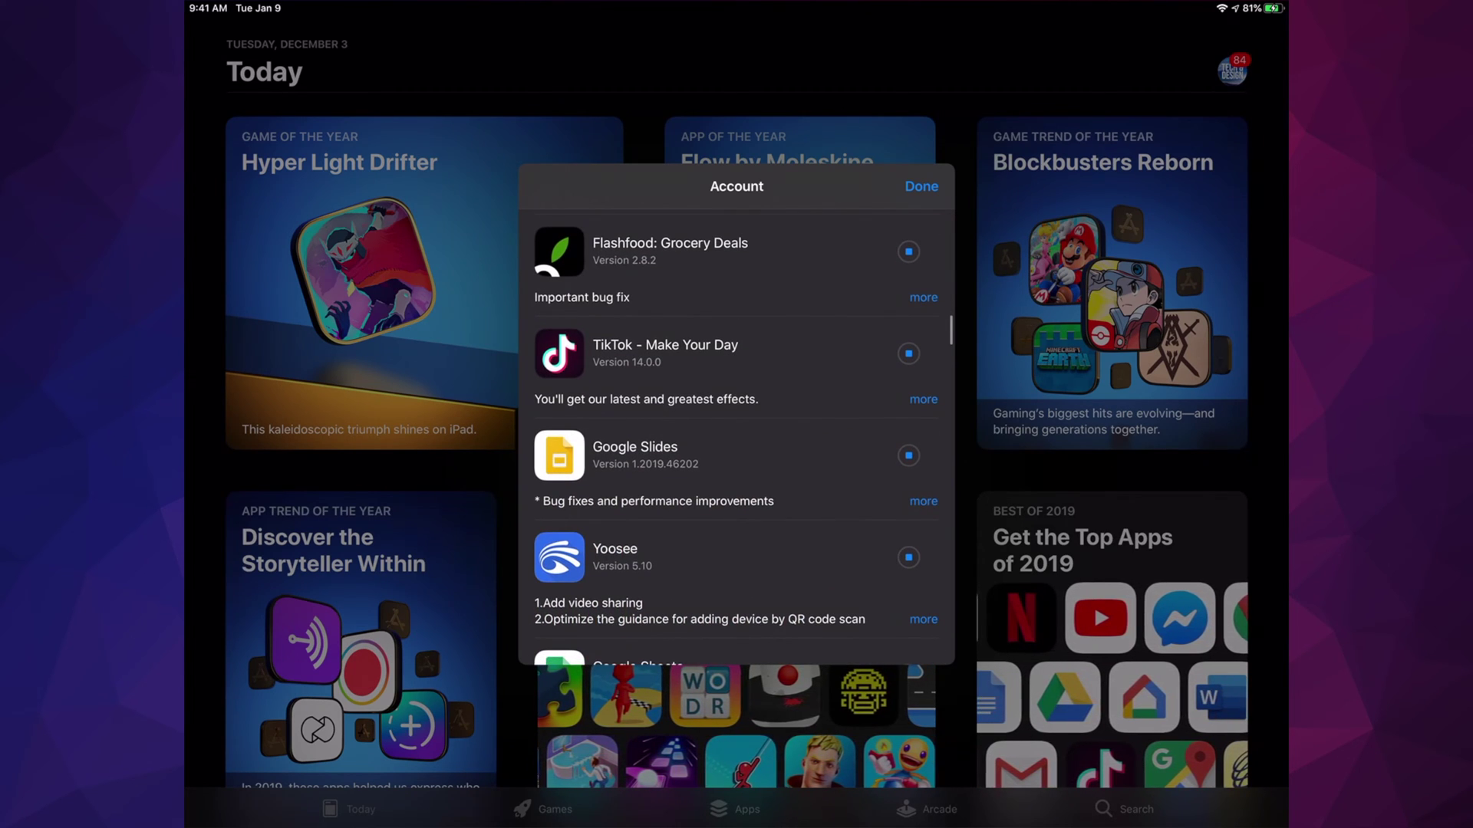
{"action": "scroll", "coordinate": [736, 438], "scroll_direction": "down", "scroll_amount": 1}
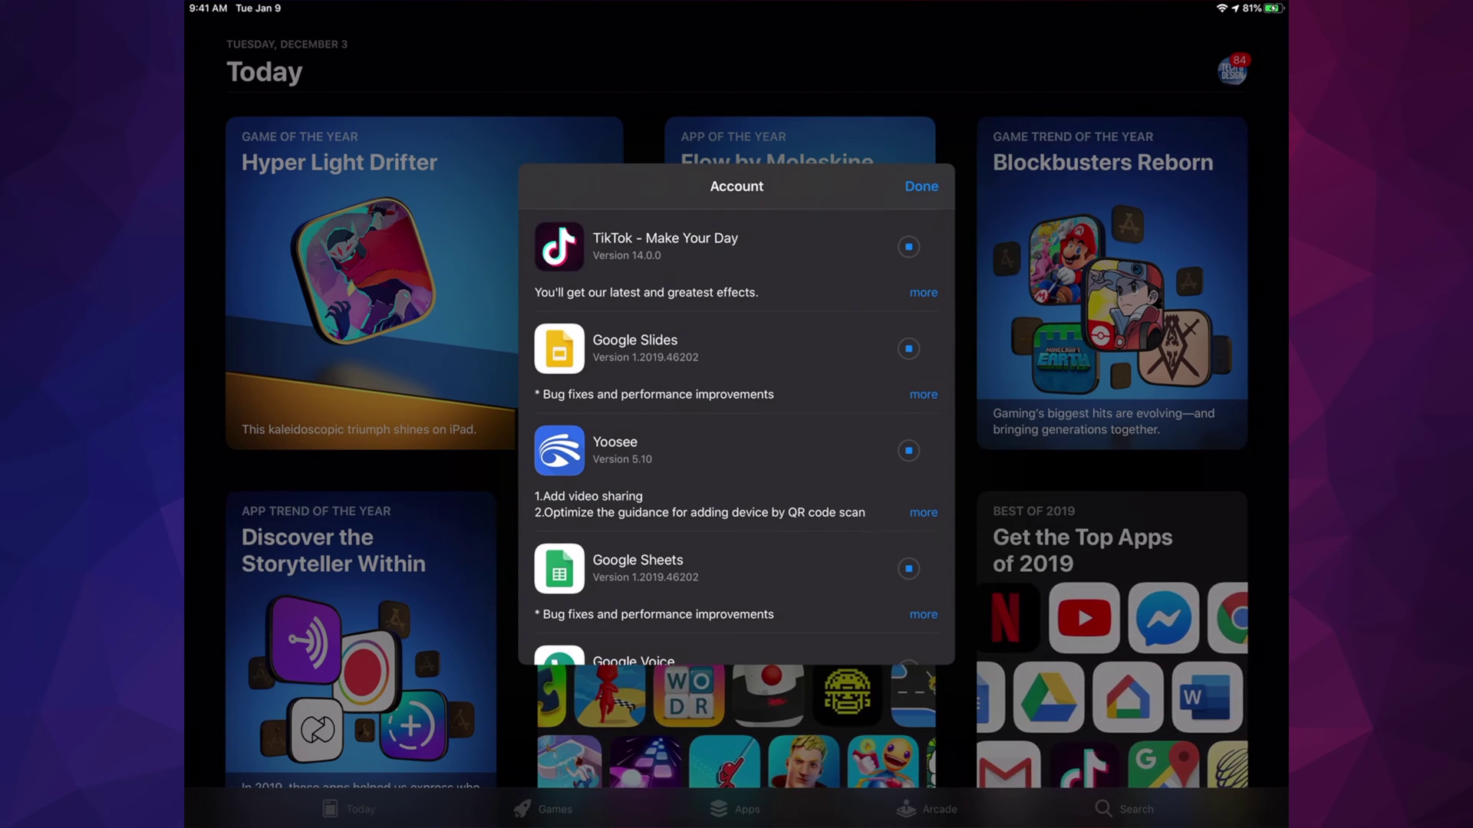
{"action": "scroll", "coordinate": [737, 437], "scroll_direction": "down", "scroll_amount": 1}
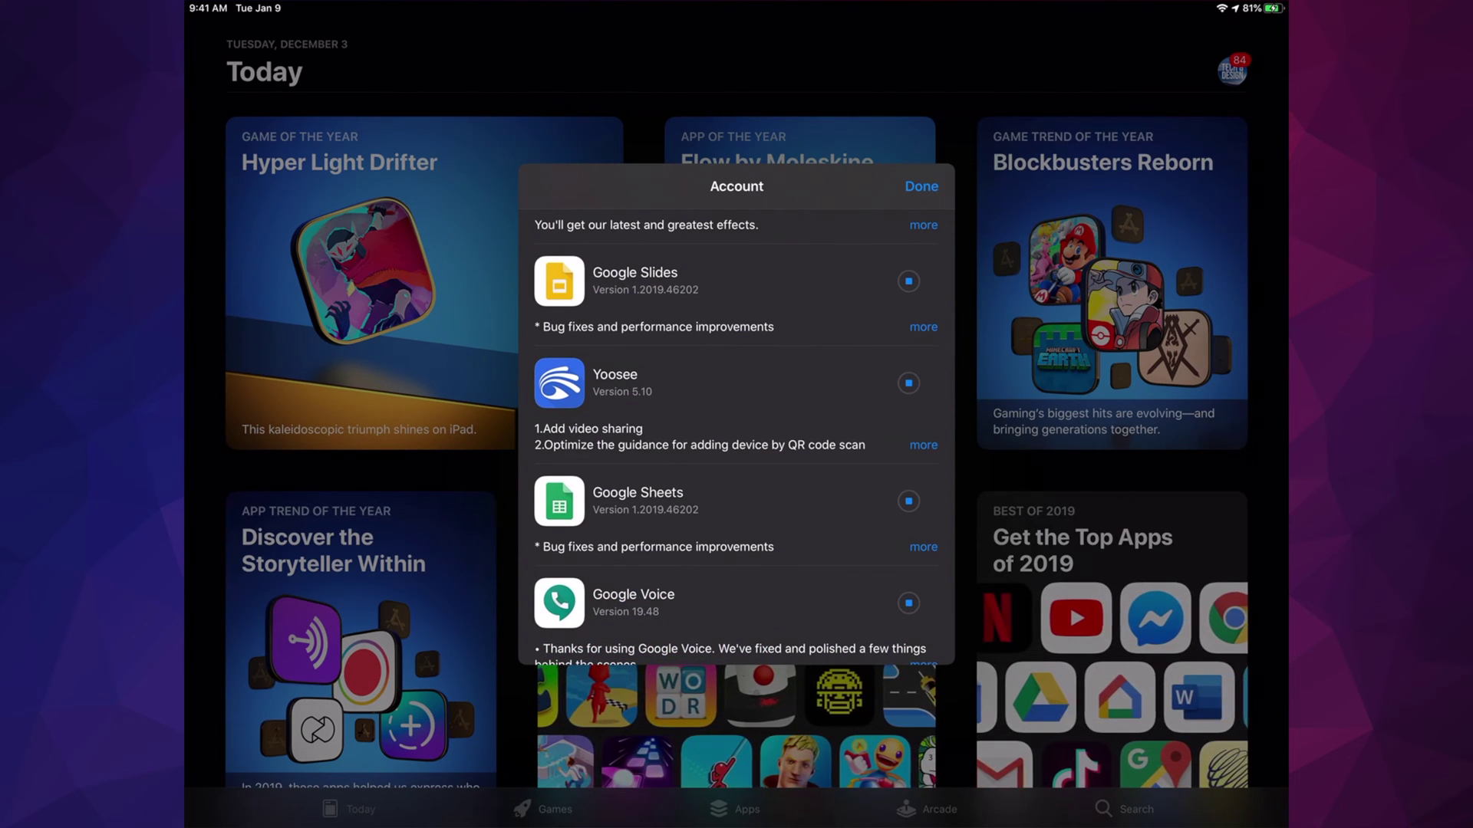
{"action": "scroll", "coordinate": [737, 437], "scroll_direction": "down", "scroll_amount": 1}
{"action": "scroll", "coordinate": [736, 437], "scroll_direction": "down", "scroll_amount": 1}
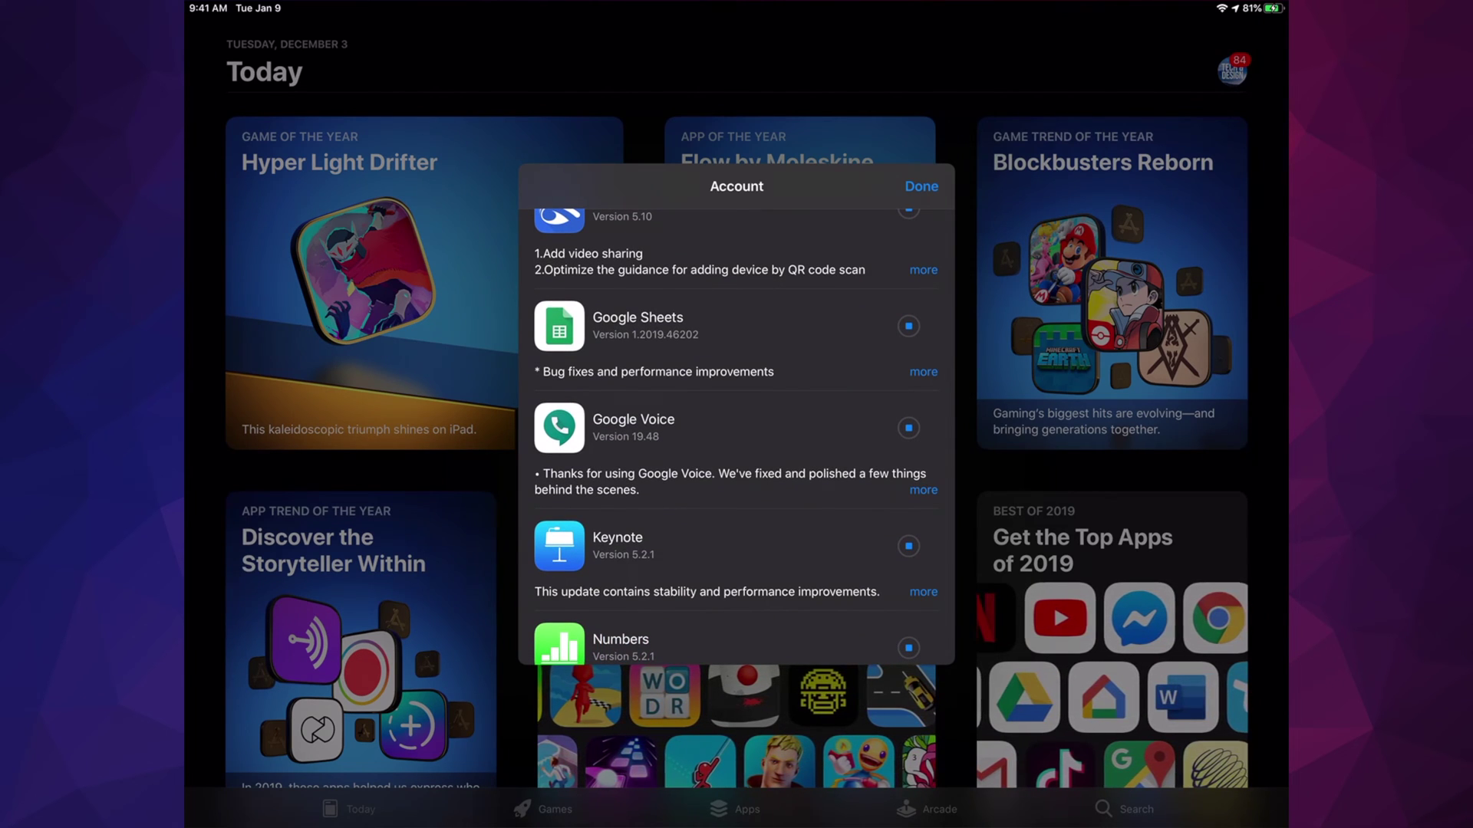
{"action": "scroll", "coordinate": [737, 437], "scroll_direction": "down", "scroll_amount": 2}
{"action": "scroll", "coordinate": [737, 438], "scroll_direction": "down", "scroll_amount": 1}
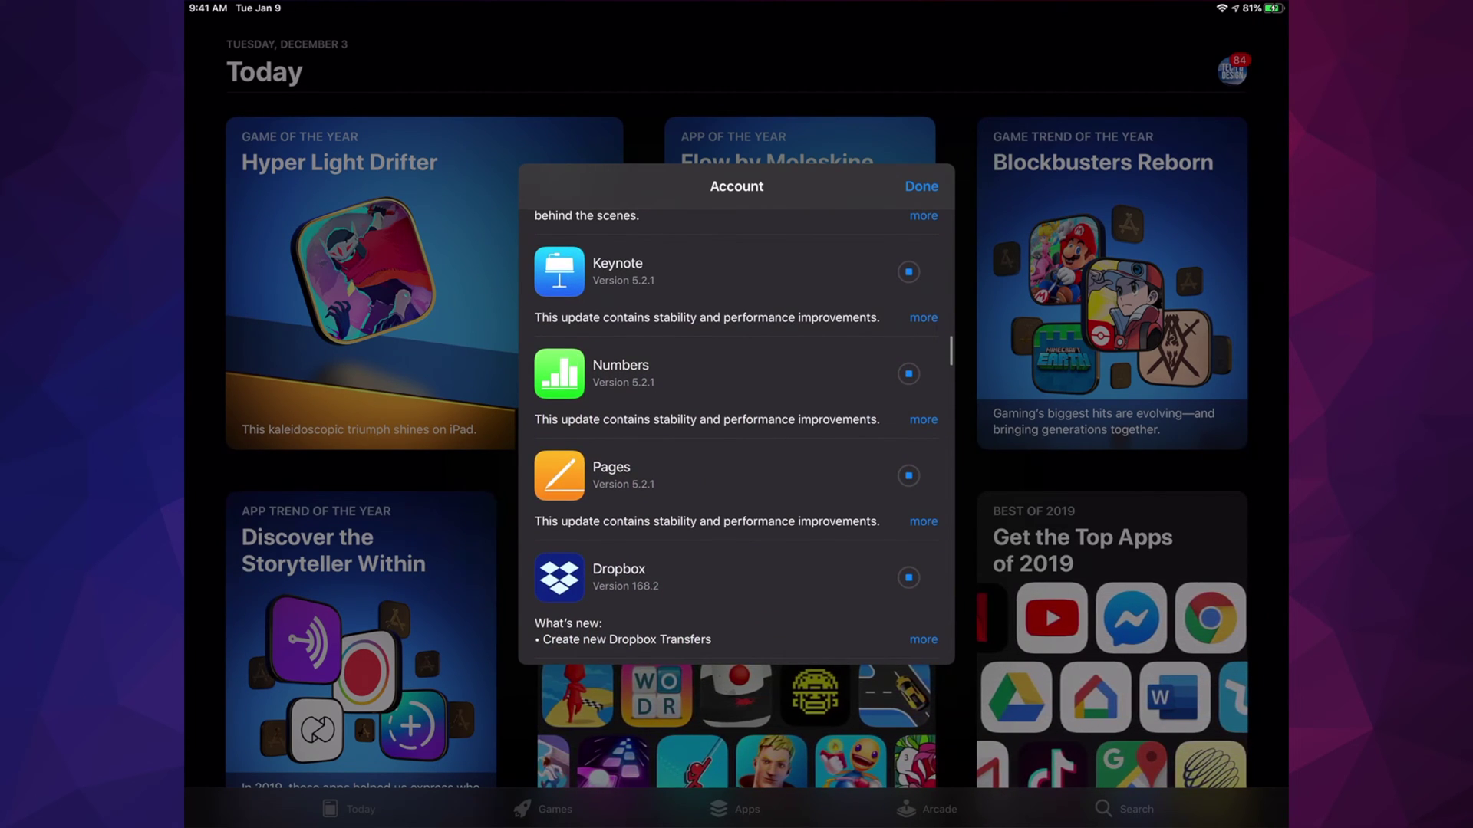
{"action": "scroll", "coordinate": [737, 438], "scroll_direction": "down", "scroll_amount": 2}
{"action": "scroll", "coordinate": [737, 438], "scroll_direction": "down", "scroll_amount": 1}
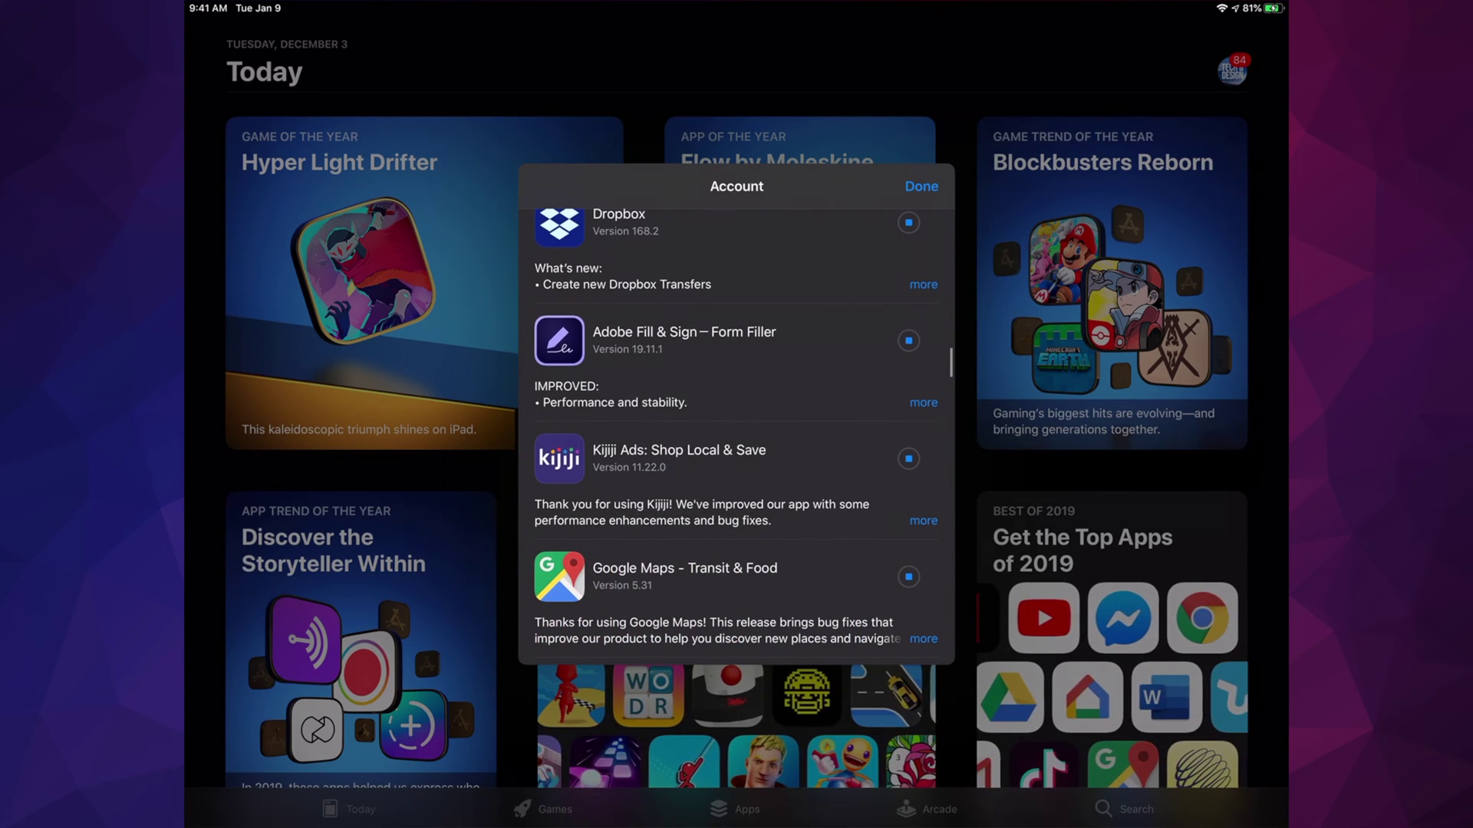
{"action": "scroll", "coordinate": [737, 438], "scroll_direction": "down", "scroll_amount": 1}
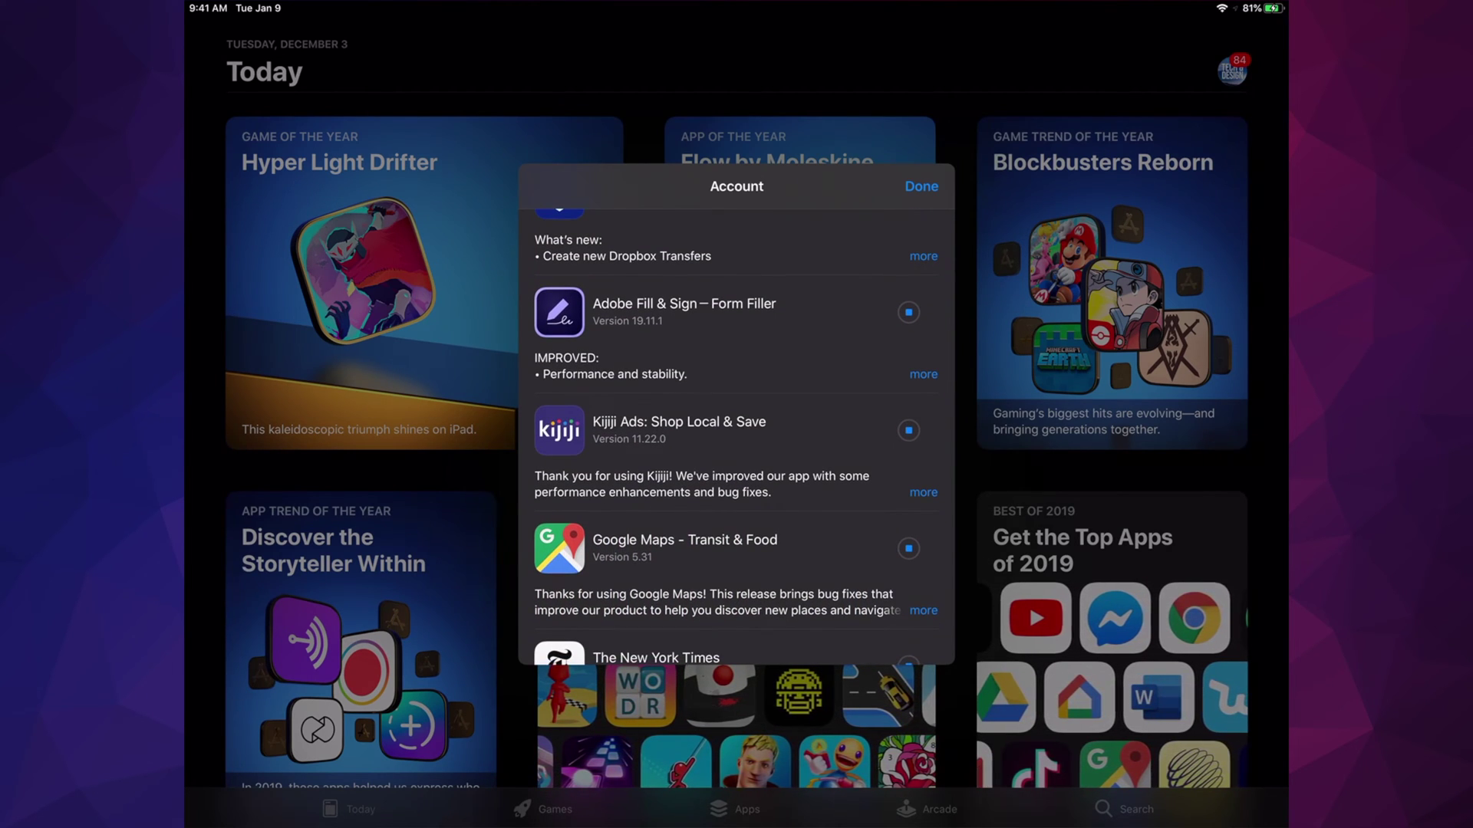
{"action": "scroll", "coordinate": [736, 437], "scroll_direction": "down", "scroll_amount": 1}
{"action": "scroll", "coordinate": [737, 438], "scroll_direction": "down", "scroll_amount": 2}
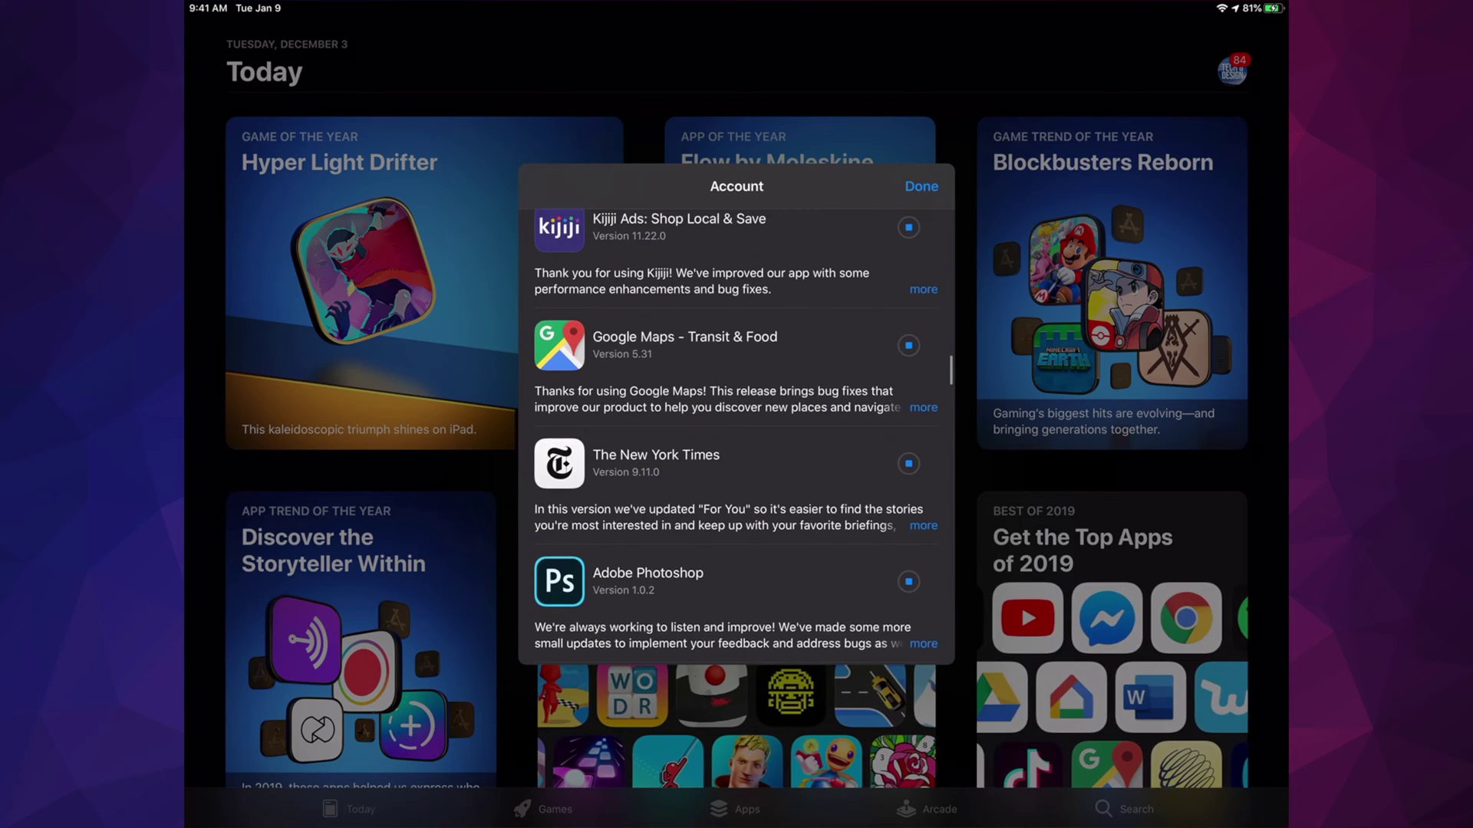
{"action": "scroll", "coordinate": [738, 438], "scroll_direction": "down", "scroll_amount": 2}
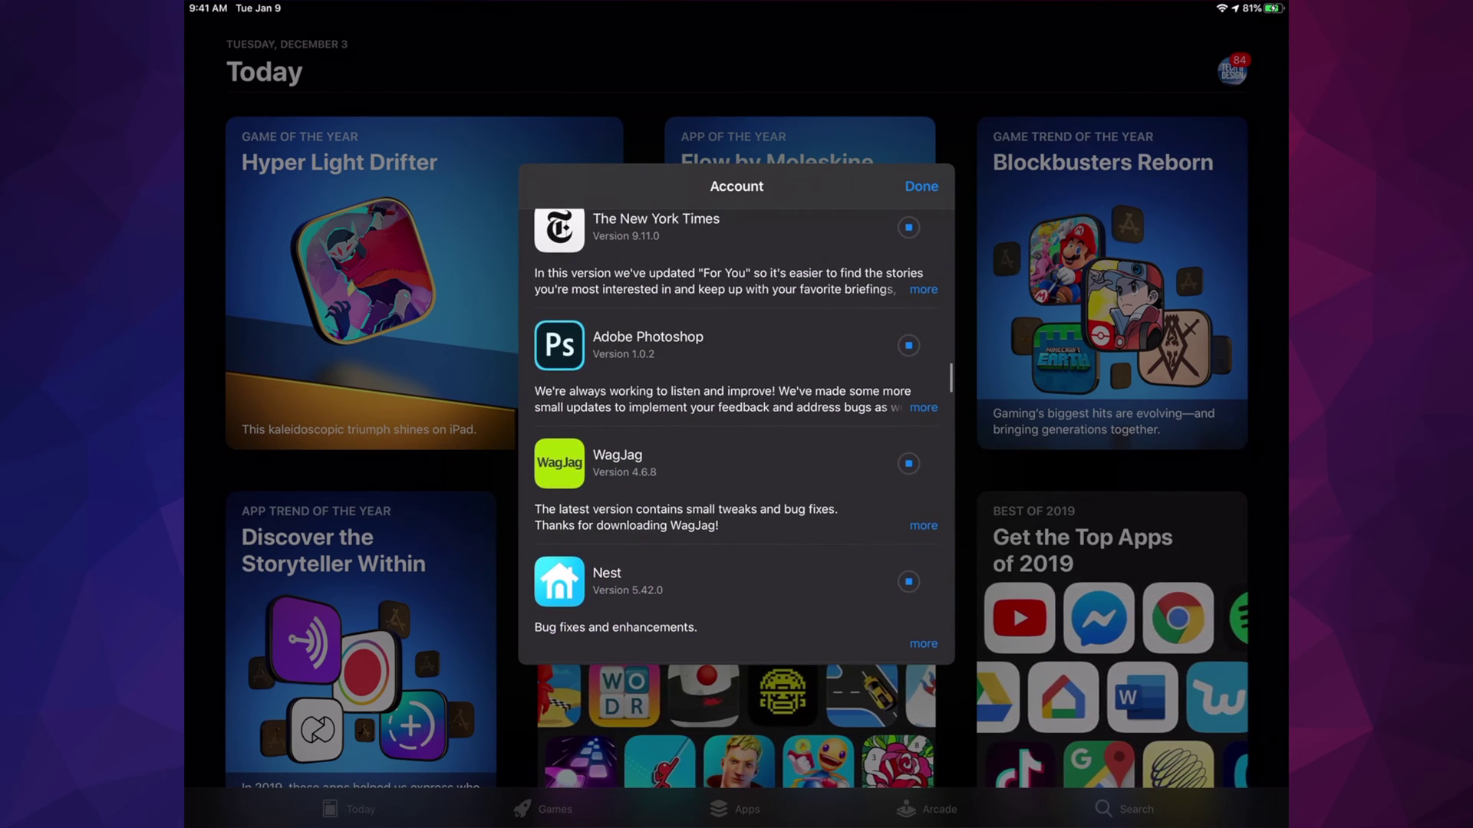
{"action": "scroll", "coordinate": [737, 437], "scroll_direction": "down", "scroll_amount": 1}
{"action": "scroll", "coordinate": [736, 438], "scroll_direction": "down", "scroll_amount": 1}
{"action": "scroll", "coordinate": [736, 437], "scroll_direction": "down", "scroll_amount": 1}
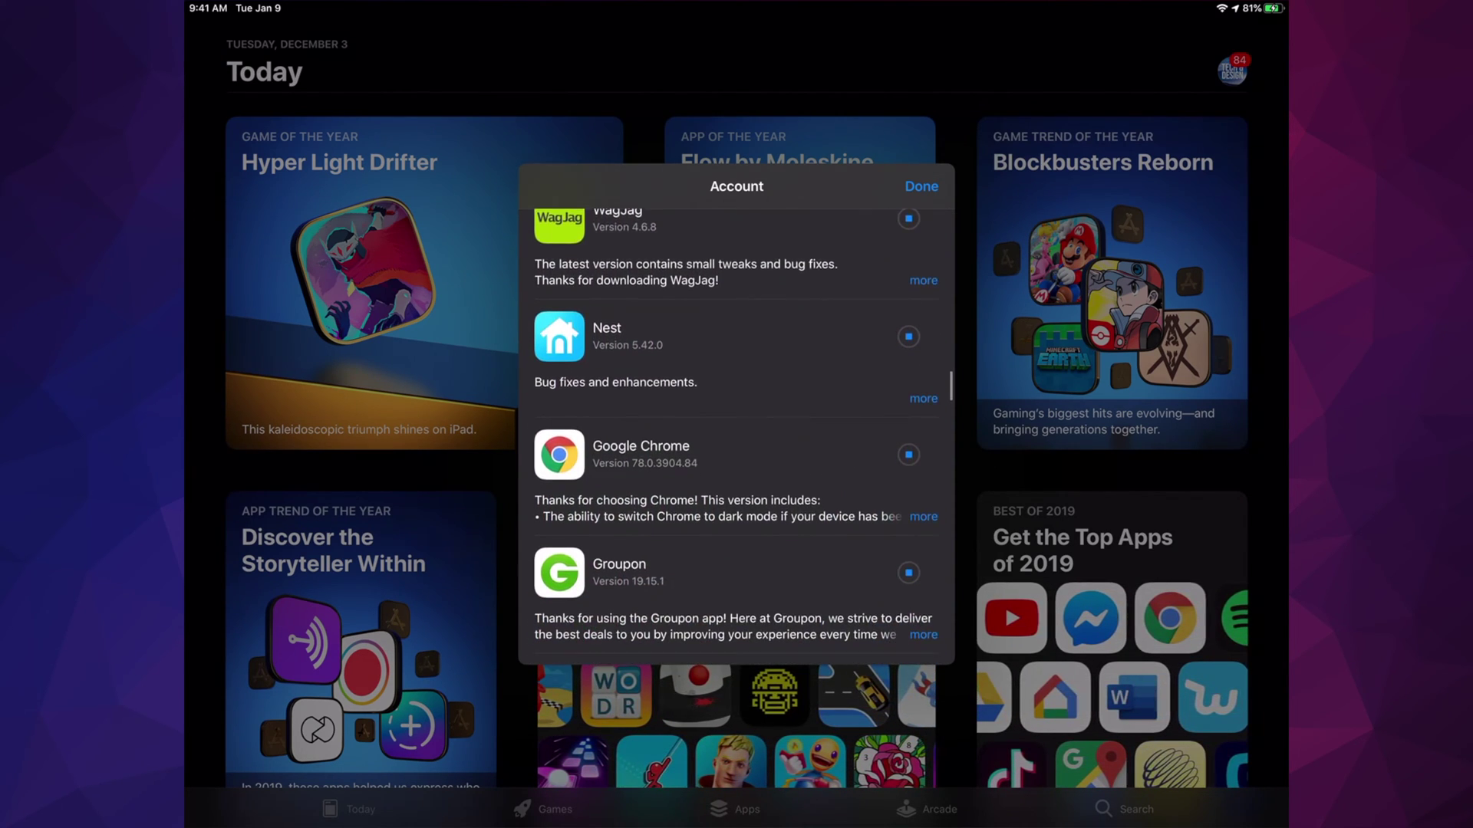
{"action": "scroll", "coordinate": [737, 437], "scroll_direction": "down", "scroll_amount": 1}
{"action": "scroll", "coordinate": [737, 438], "scroll_direction": "down", "scroll_amount": 1}
{"action": "scroll", "coordinate": [736, 438], "scroll_direction": "down", "scroll_amount": 2}
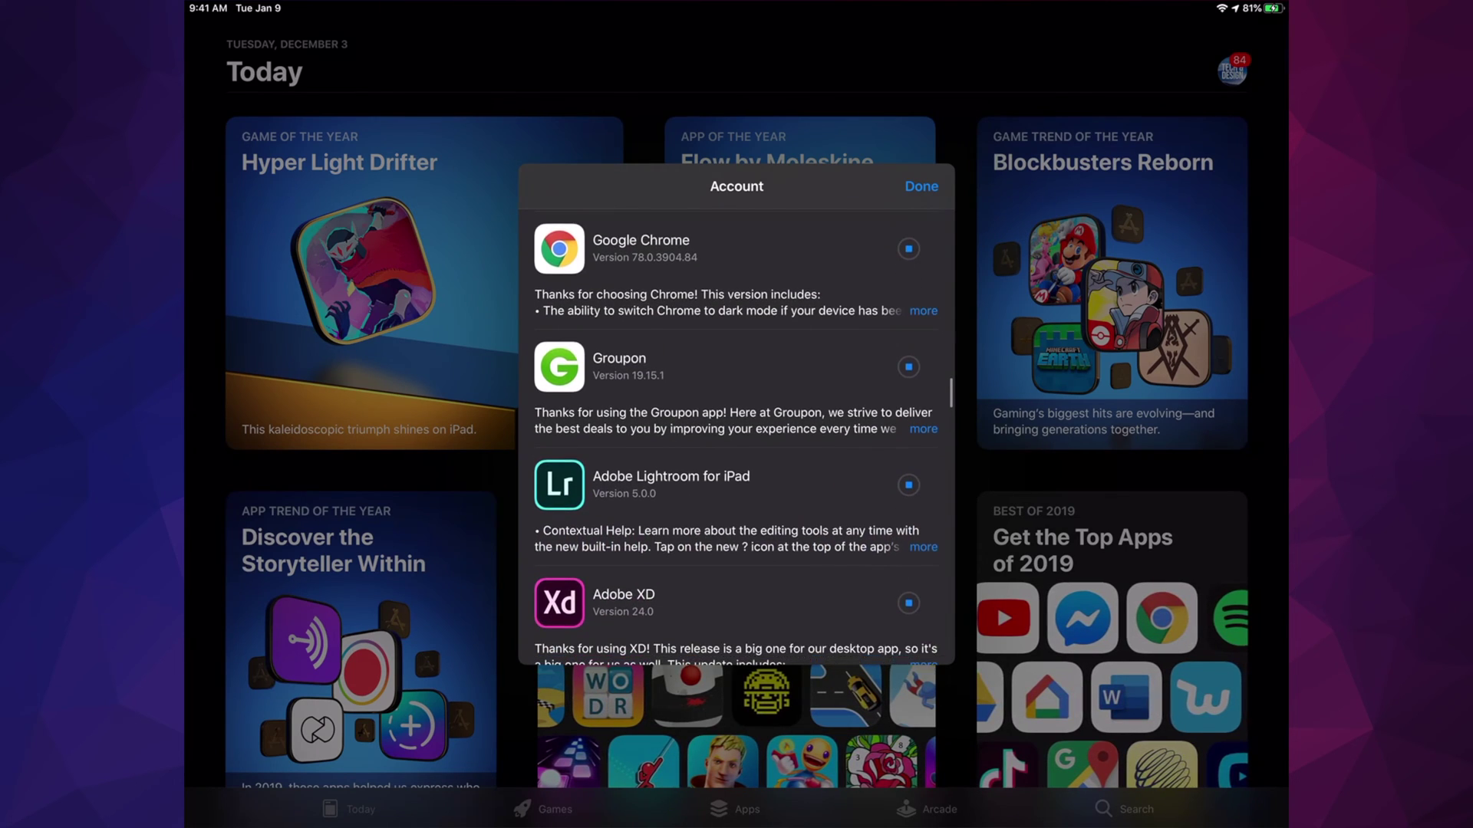
{"action": "scroll", "coordinate": [737, 437], "scroll_direction": "down", "scroll_amount": 1}
{"action": "scroll", "coordinate": [737, 438], "scroll_direction": "down", "scroll_amount": 1}
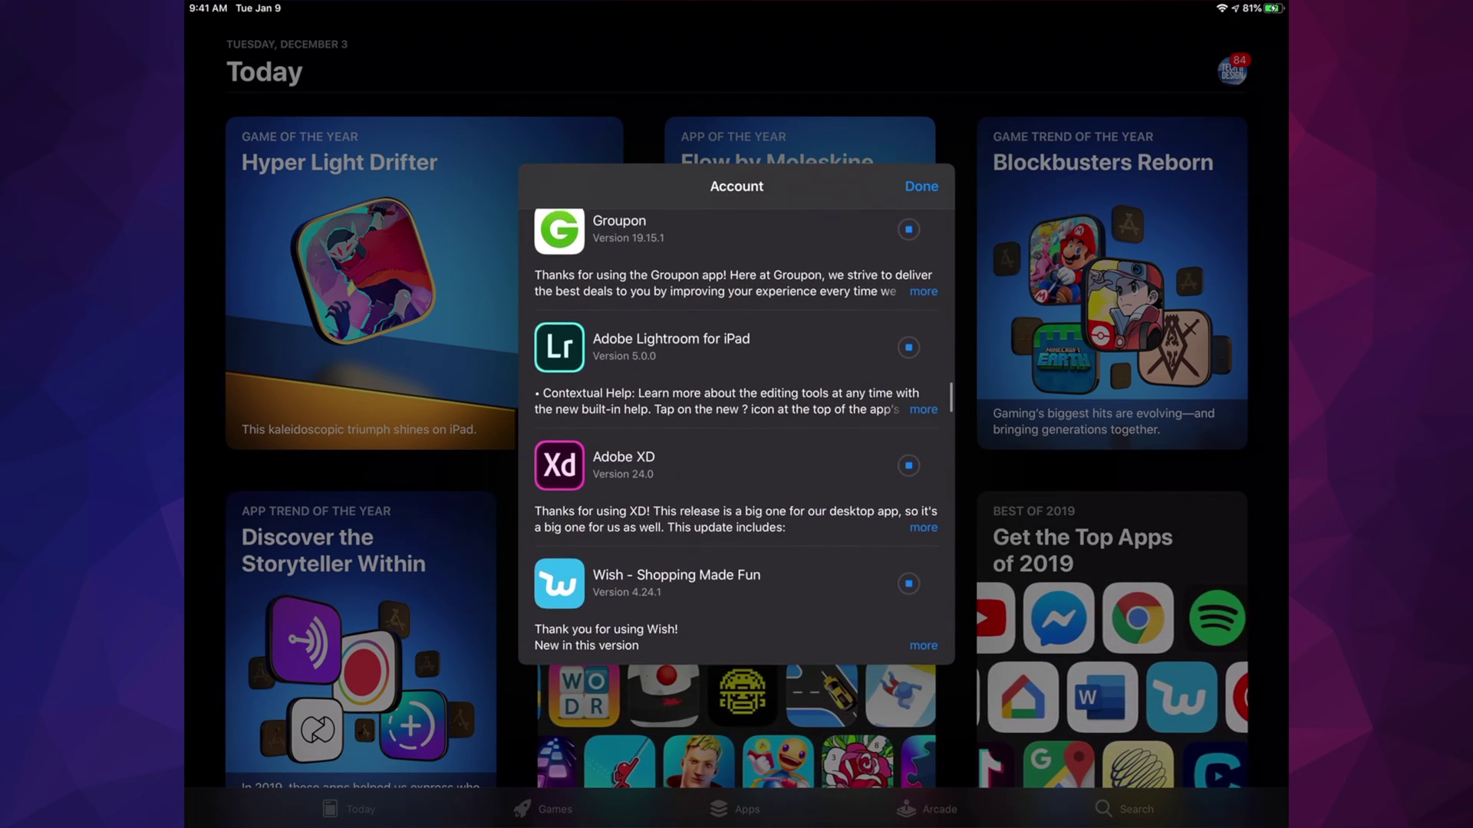
{"action": "scroll", "coordinate": [737, 437], "scroll_direction": "down", "scroll_amount": 1}
{"action": "scroll", "coordinate": [737, 437], "scroll_direction": "down", "scroll_amount": 1}
{"action": "scroll", "coordinate": [737, 438], "scroll_direction": "down", "scroll_amount": 1}
{"action": "scroll", "coordinate": [737, 438], "scroll_direction": "down", "scroll_amount": 1}
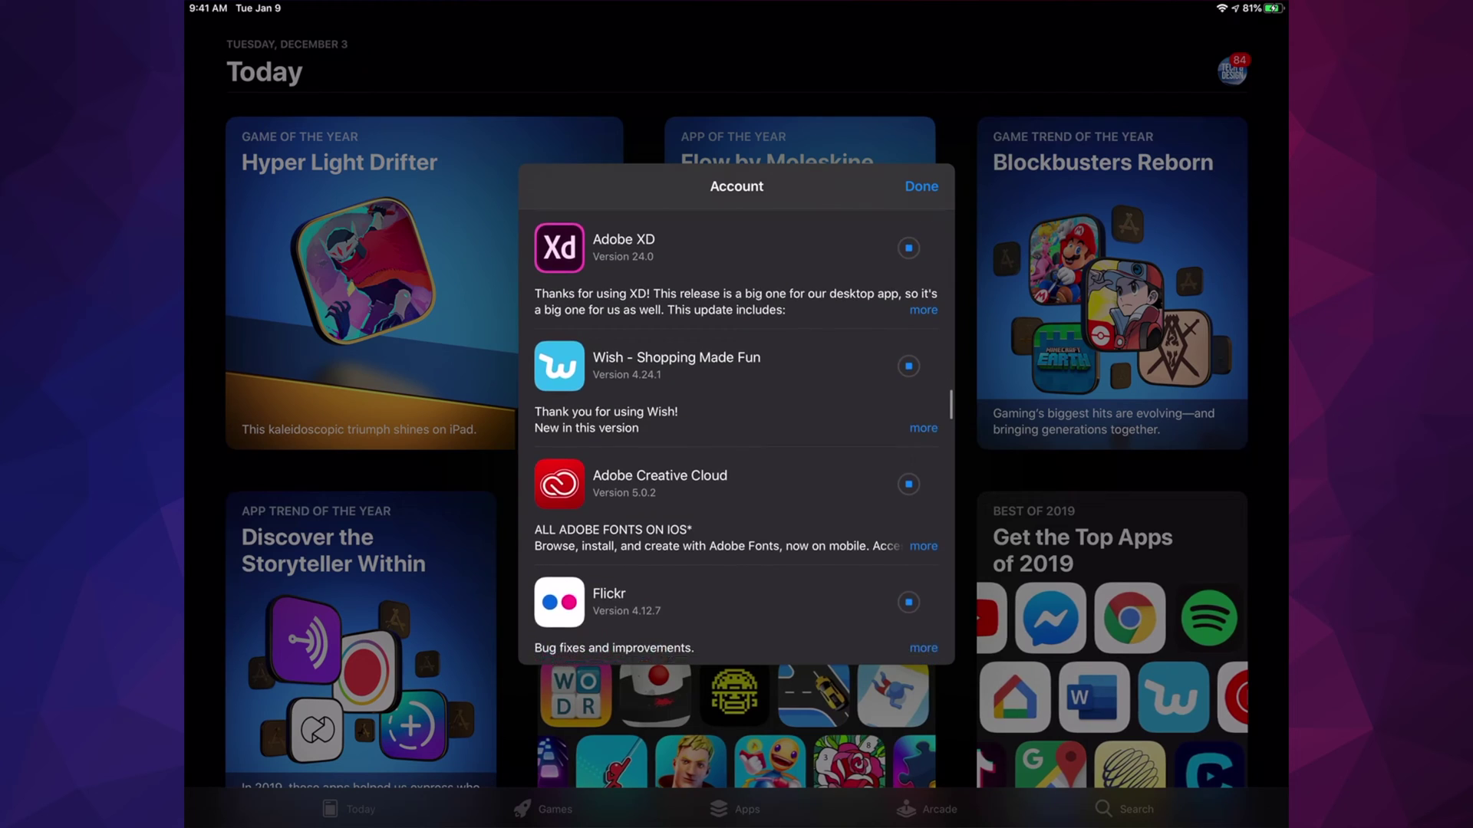
{"action": "scroll", "coordinate": [736, 437], "scroll_direction": "down", "scroll_amount": 1}
{"action": "scroll", "coordinate": [736, 438], "scroll_direction": "down", "scroll_amount": 1}
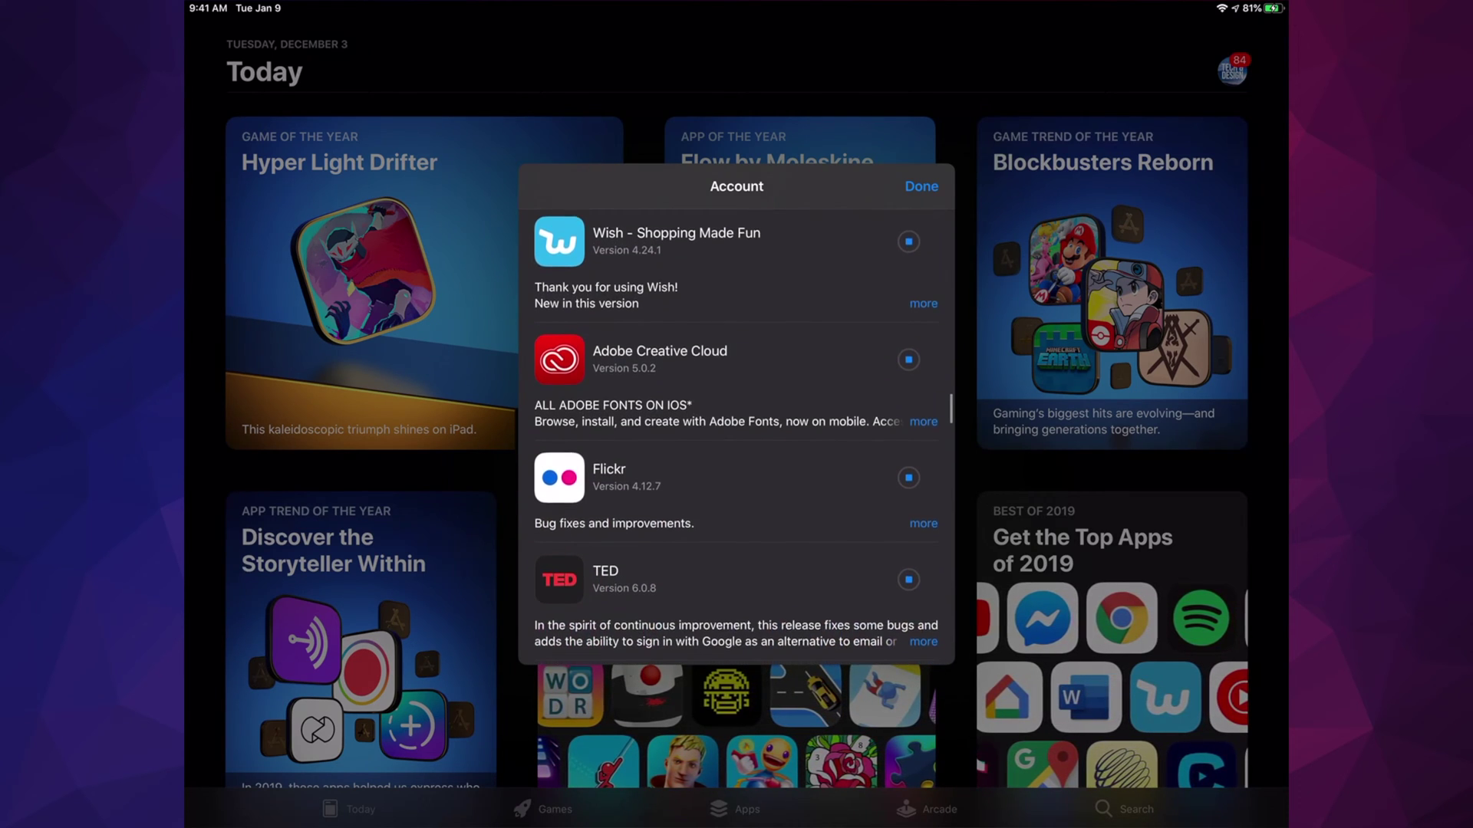
{"action": "scroll", "coordinate": [737, 437], "scroll_direction": "down", "scroll_amount": 1}
{"action": "scroll", "coordinate": [737, 437], "scroll_direction": "down", "scroll_amount": 1}
{"action": "scroll", "coordinate": [736, 437], "scroll_direction": "down", "scroll_amount": 1}
{"action": "scroll", "coordinate": [737, 437], "scroll_direction": "down", "scroll_amount": 1}
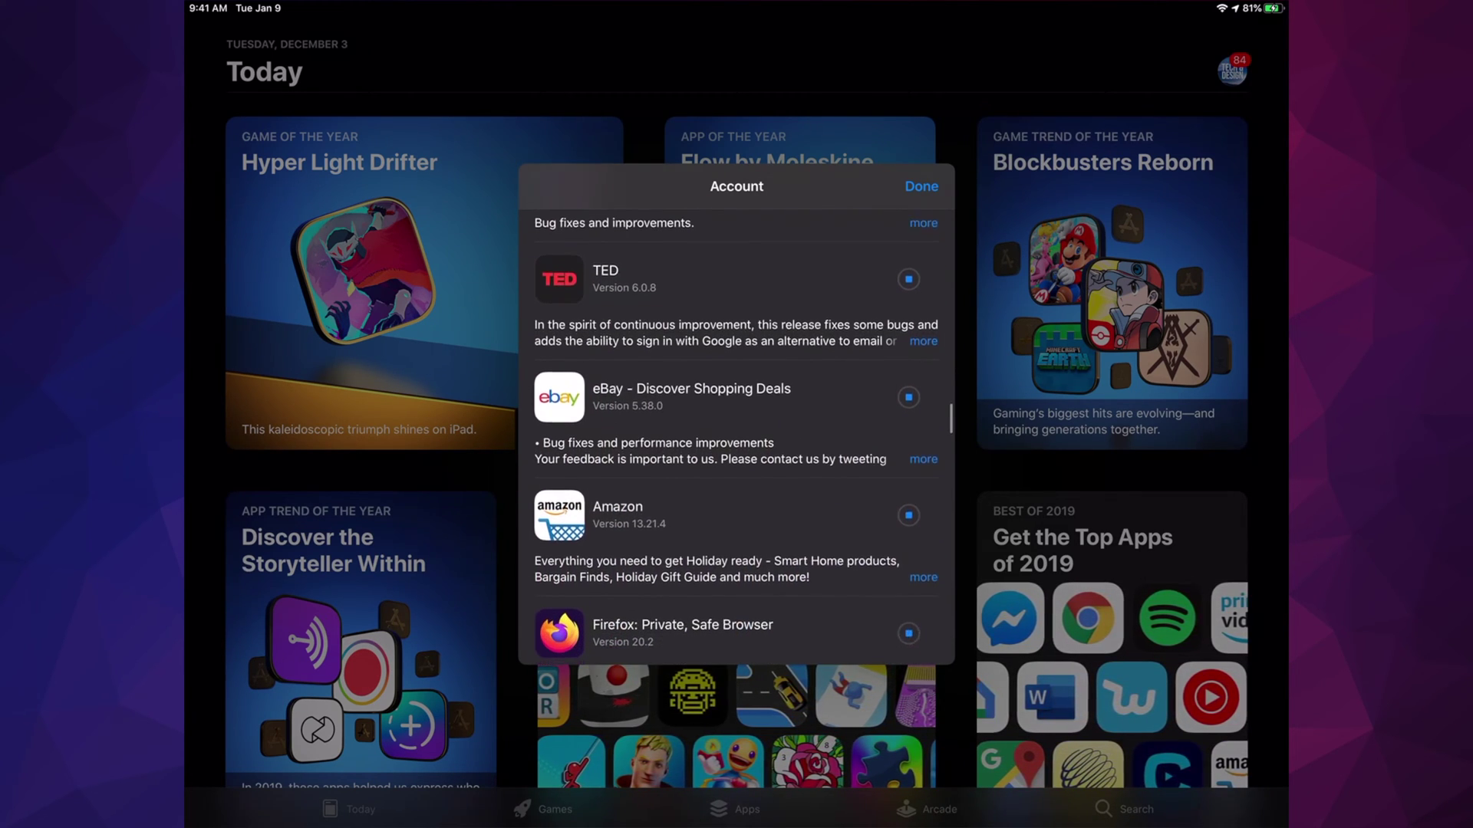
{"action": "scroll", "coordinate": [736, 438], "scroll_direction": "down", "scroll_amount": 1}
{"action": "scroll", "coordinate": [737, 437], "scroll_direction": "down", "scroll_amount": 1}
{"action": "scroll", "coordinate": [737, 437], "scroll_direction": "down", "scroll_amount": 1}
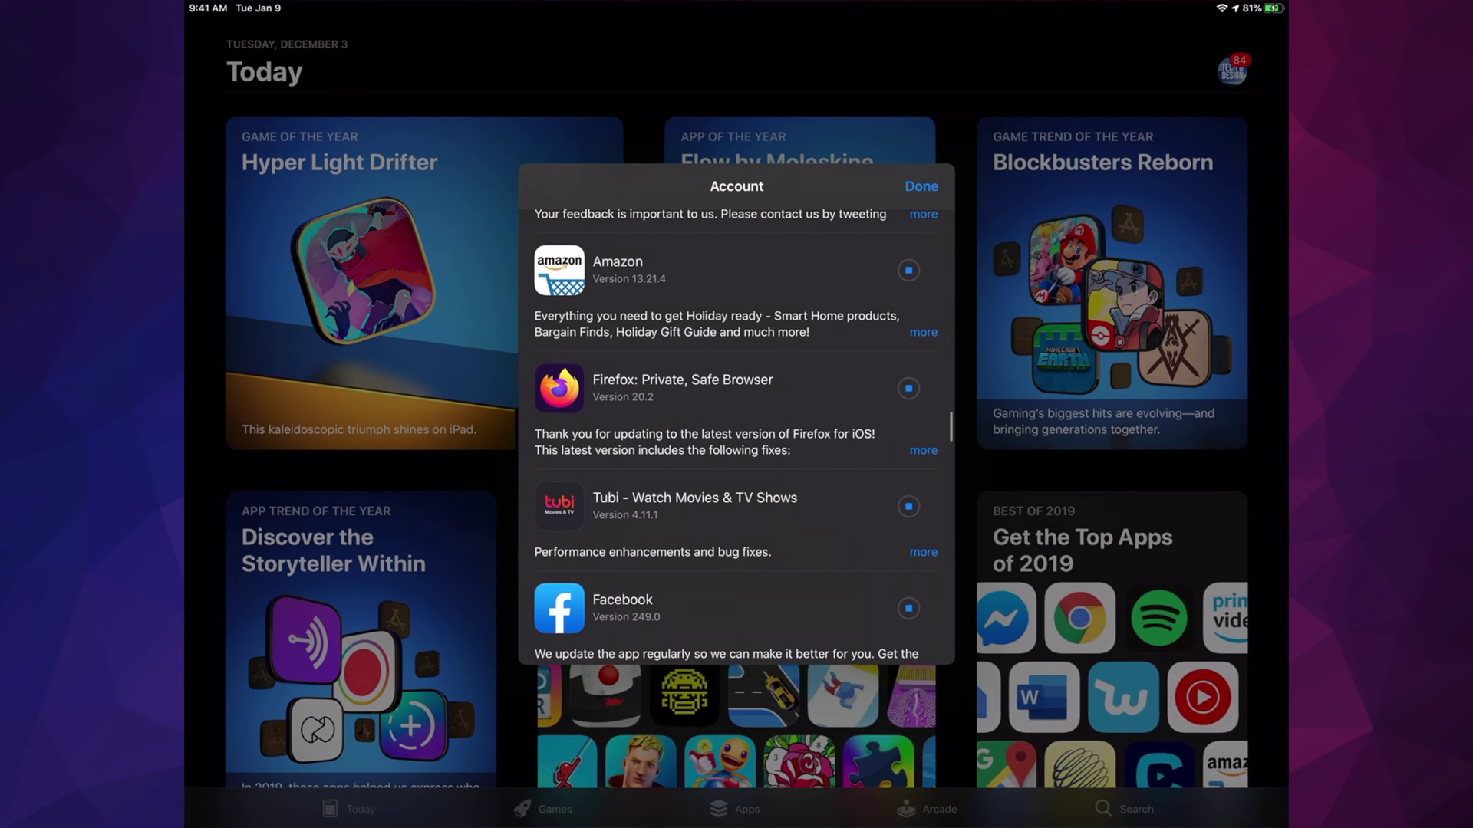
{"action": "scroll", "coordinate": [736, 438], "scroll_direction": "down", "scroll_amount": 2}
{"action": "scroll", "coordinate": [738, 437], "scroll_direction": "down", "scroll_amount": 1}
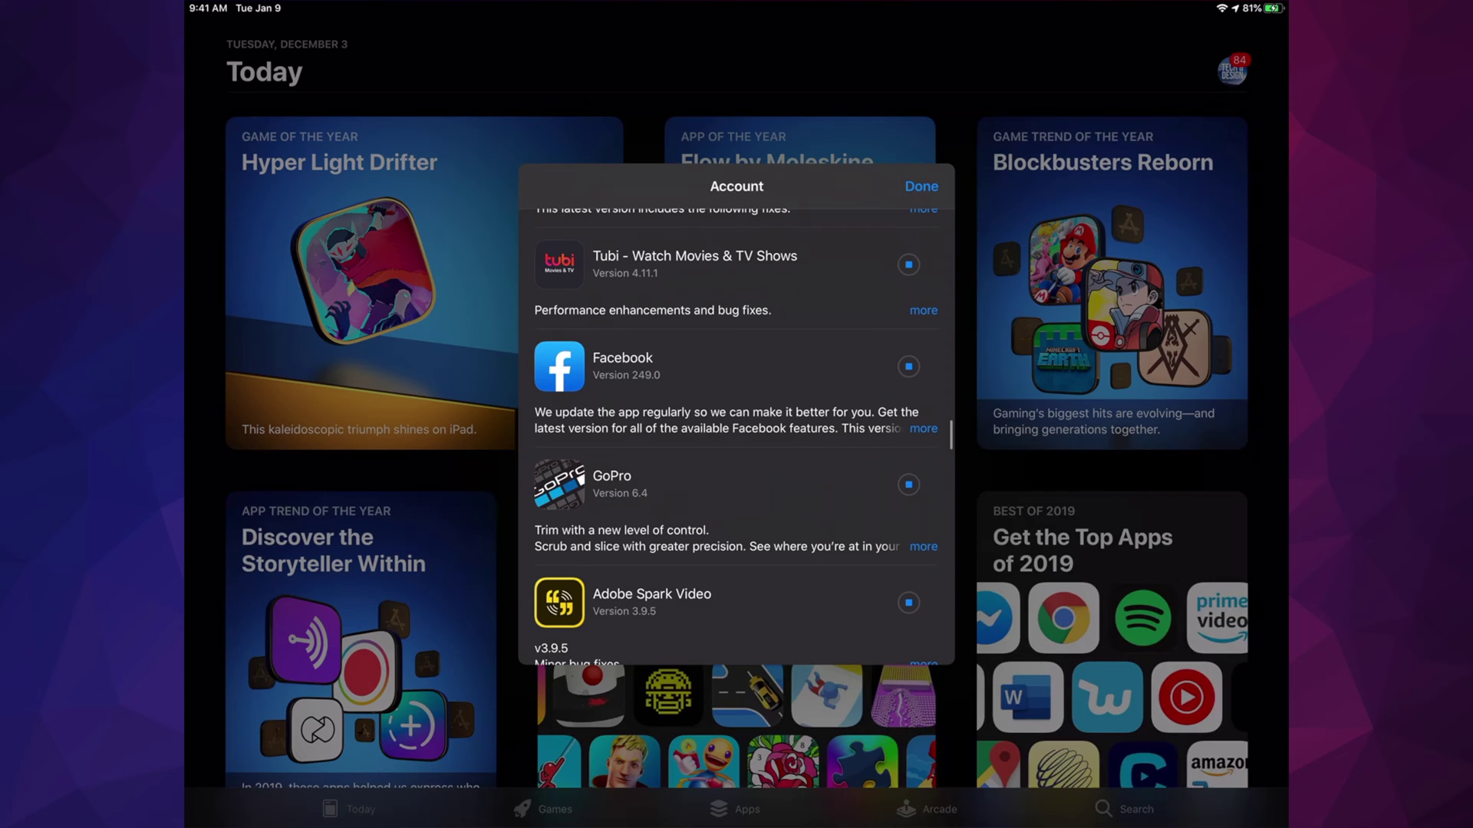
{"action": "scroll", "coordinate": [737, 437], "scroll_direction": "down", "scroll_amount": 1}
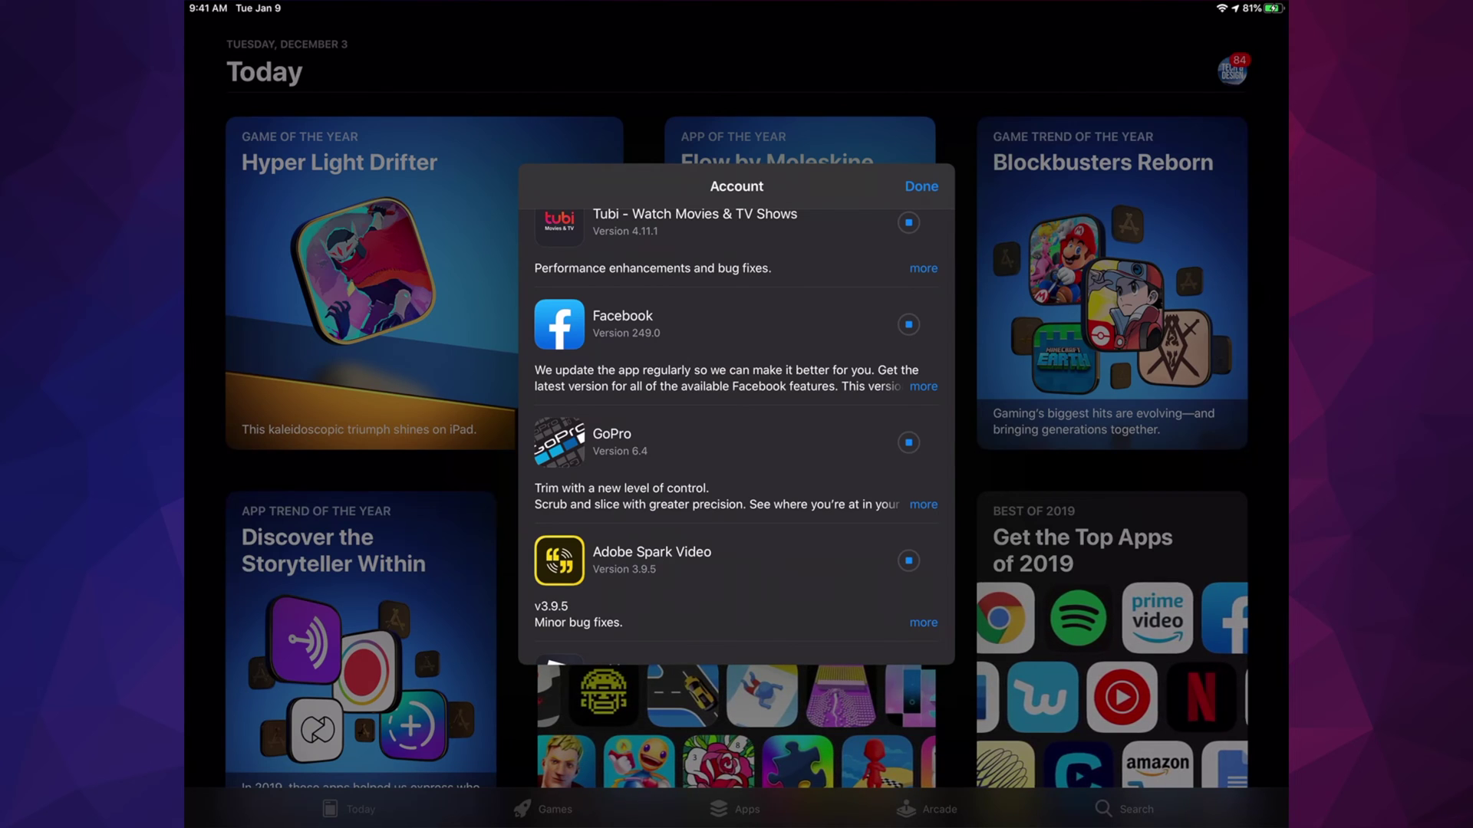
{"action": "scroll", "coordinate": [736, 437], "scroll_direction": "down", "scroll_amount": 5}
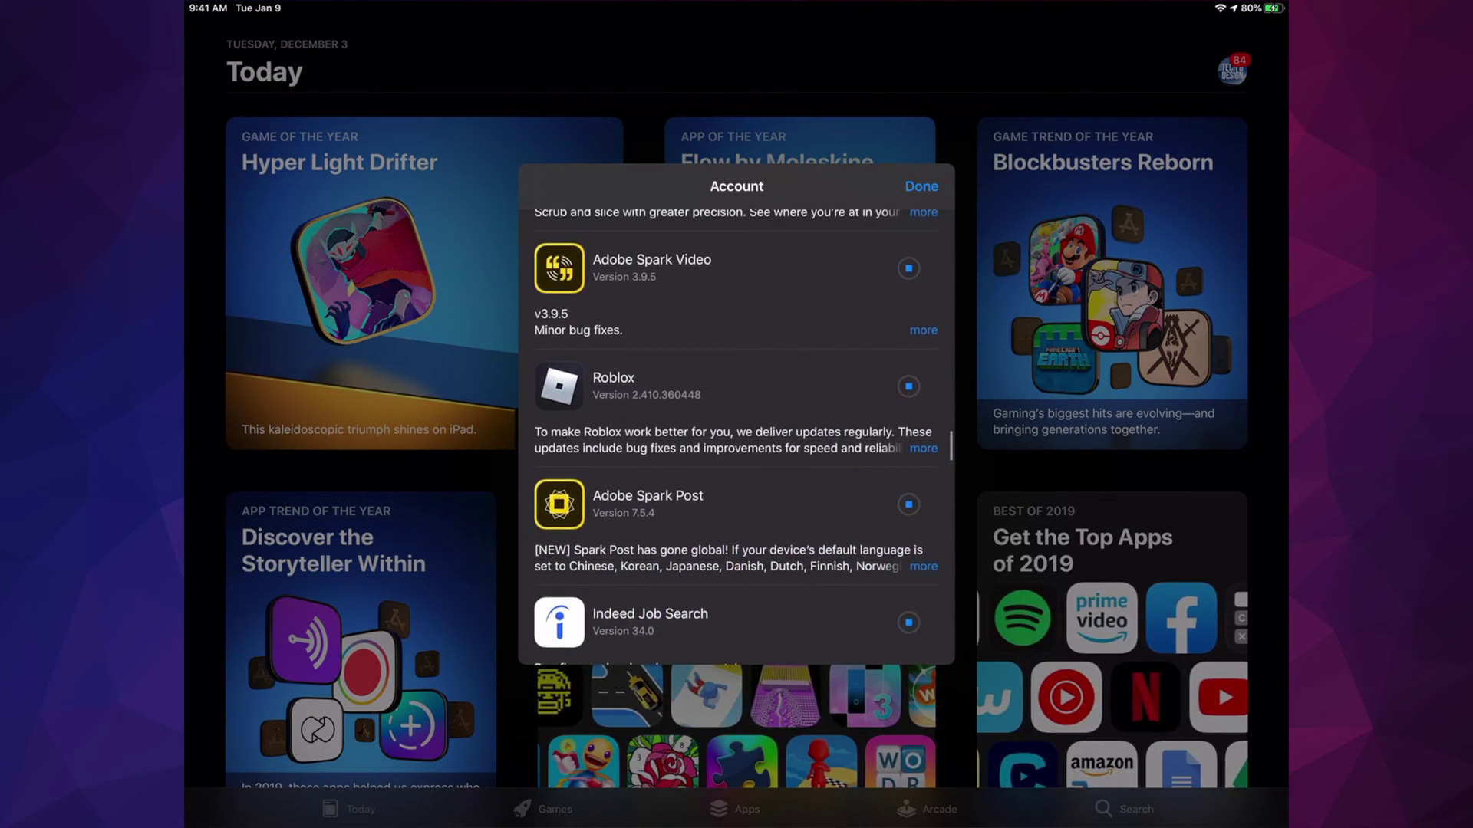
{"action": "scroll", "coordinate": [737, 437], "scroll_direction": "down", "scroll_amount": 3}
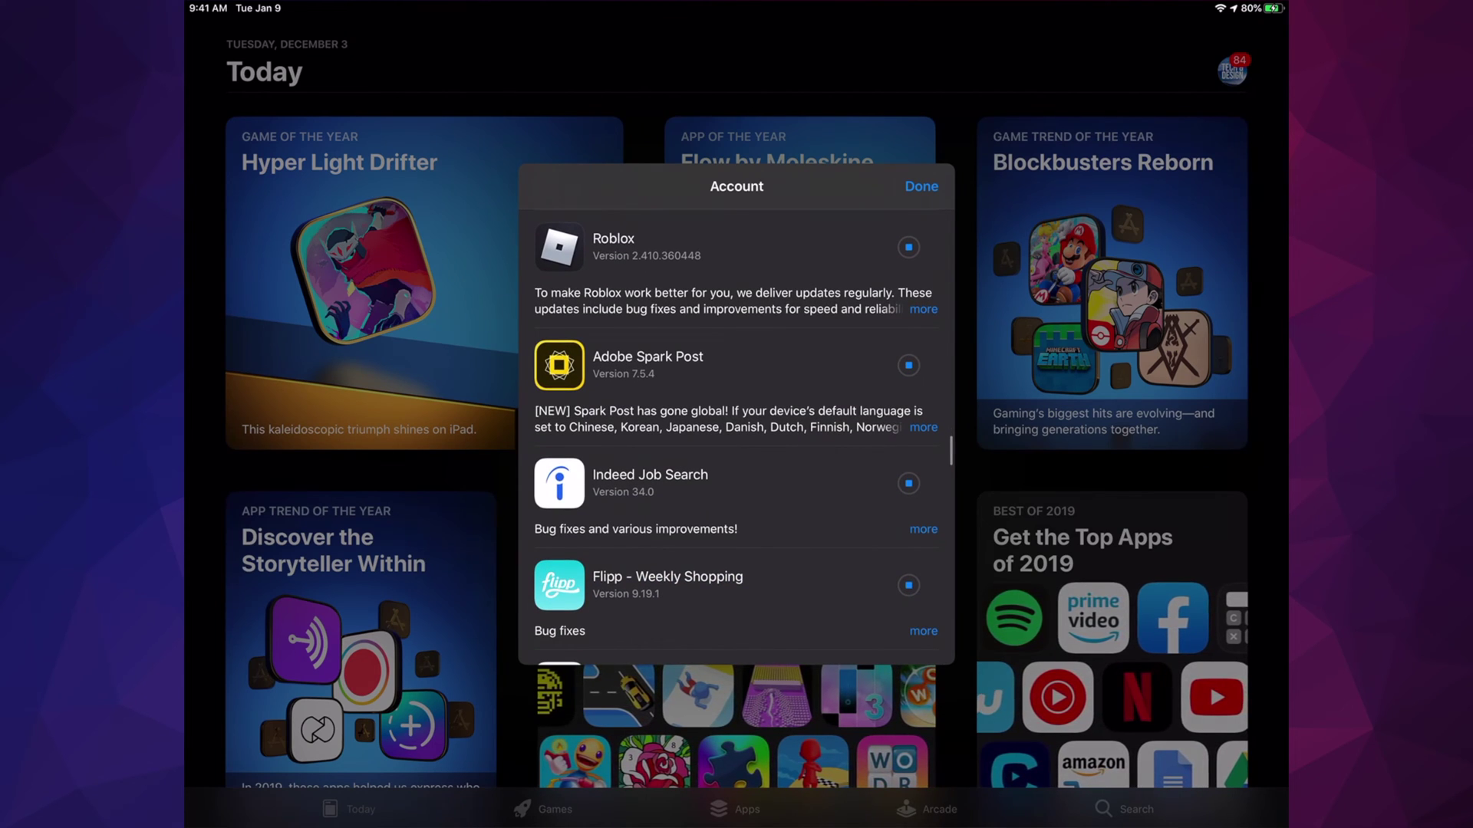
{"action": "scroll", "coordinate": [737, 437], "scroll_direction": "down", "scroll_amount": 2}
{"action": "scroll", "coordinate": [737, 438], "scroll_direction": "down", "scroll_amount": 4}
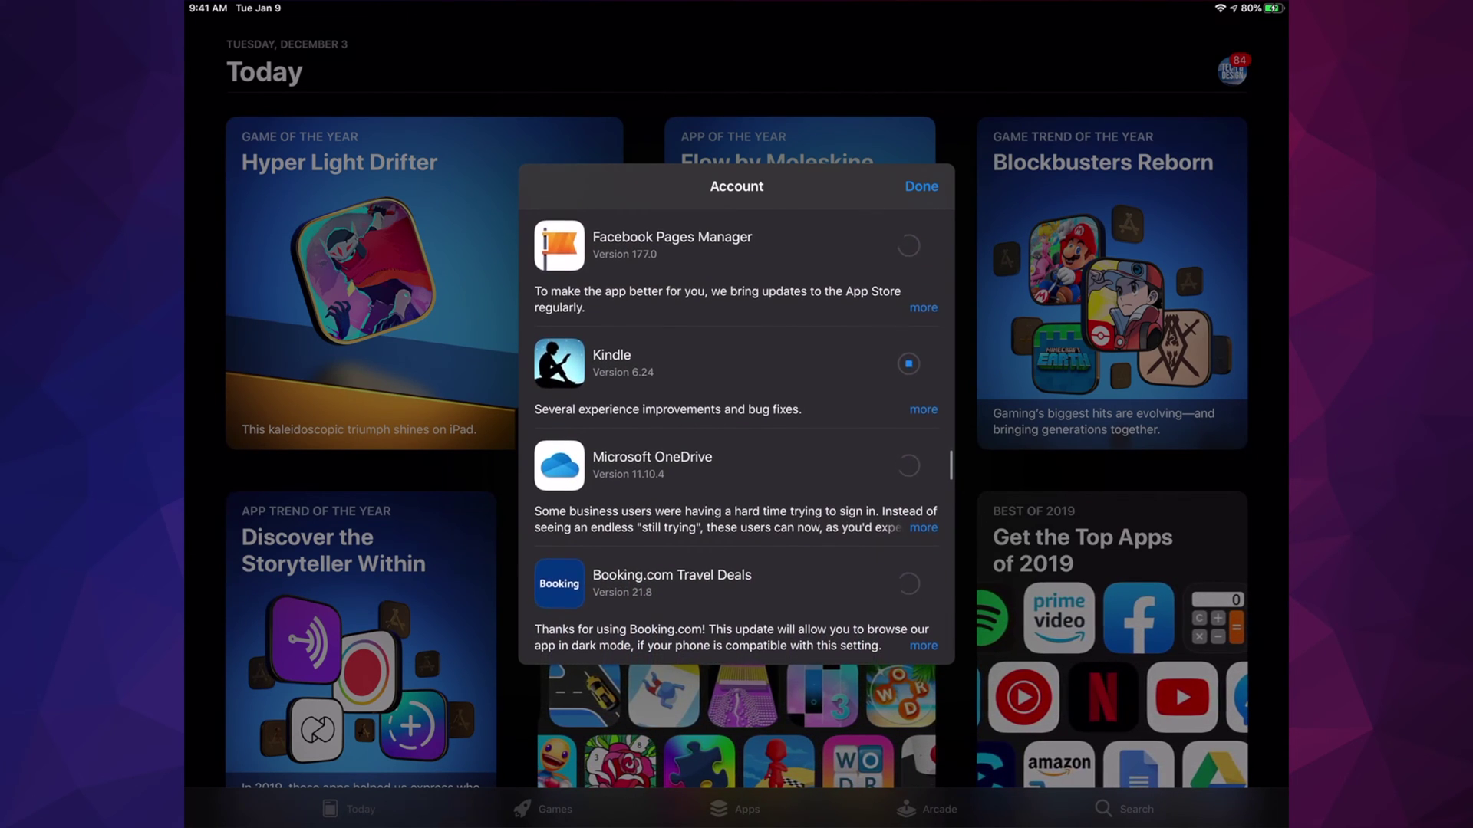
{"action": "scroll", "coordinate": [737, 437], "scroll_direction": "down", "scroll_amount": 3}
{"action": "scroll", "coordinate": [737, 437], "scroll_direction": "down", "scroll_amount": 2}
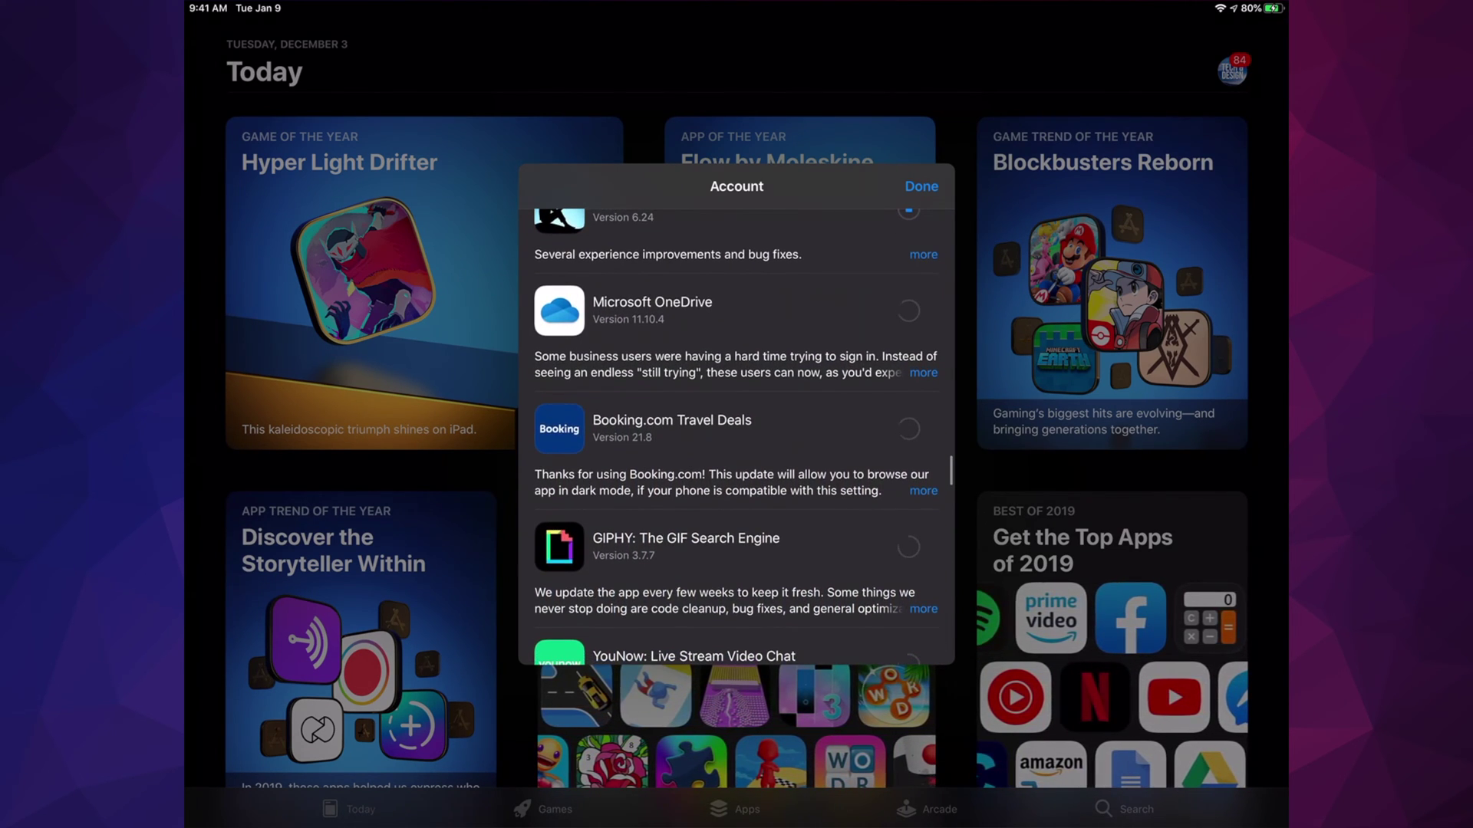
{"action": "scroll", "coordinate": [737, 438], "scroll_direction": "down", "scroll_amount": 2}
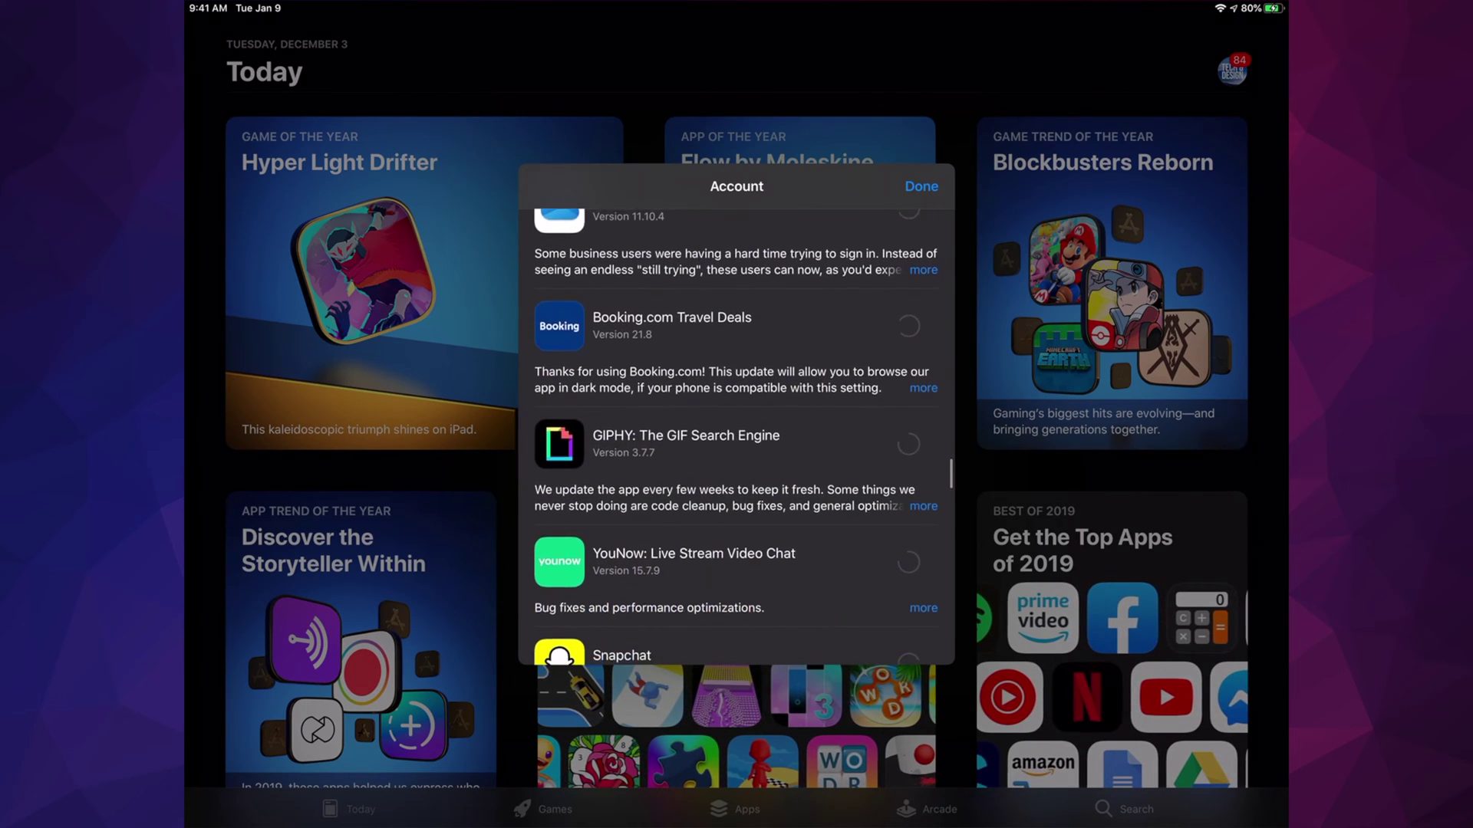
{"action": "scroll", "coordinate": [736, 437], "scroll_direction": "down", "scroll_amount": 2}
{"action": "scroll", "coordinate": [737, 438], "scroll_direction": "down", "scroll_amount": 2}
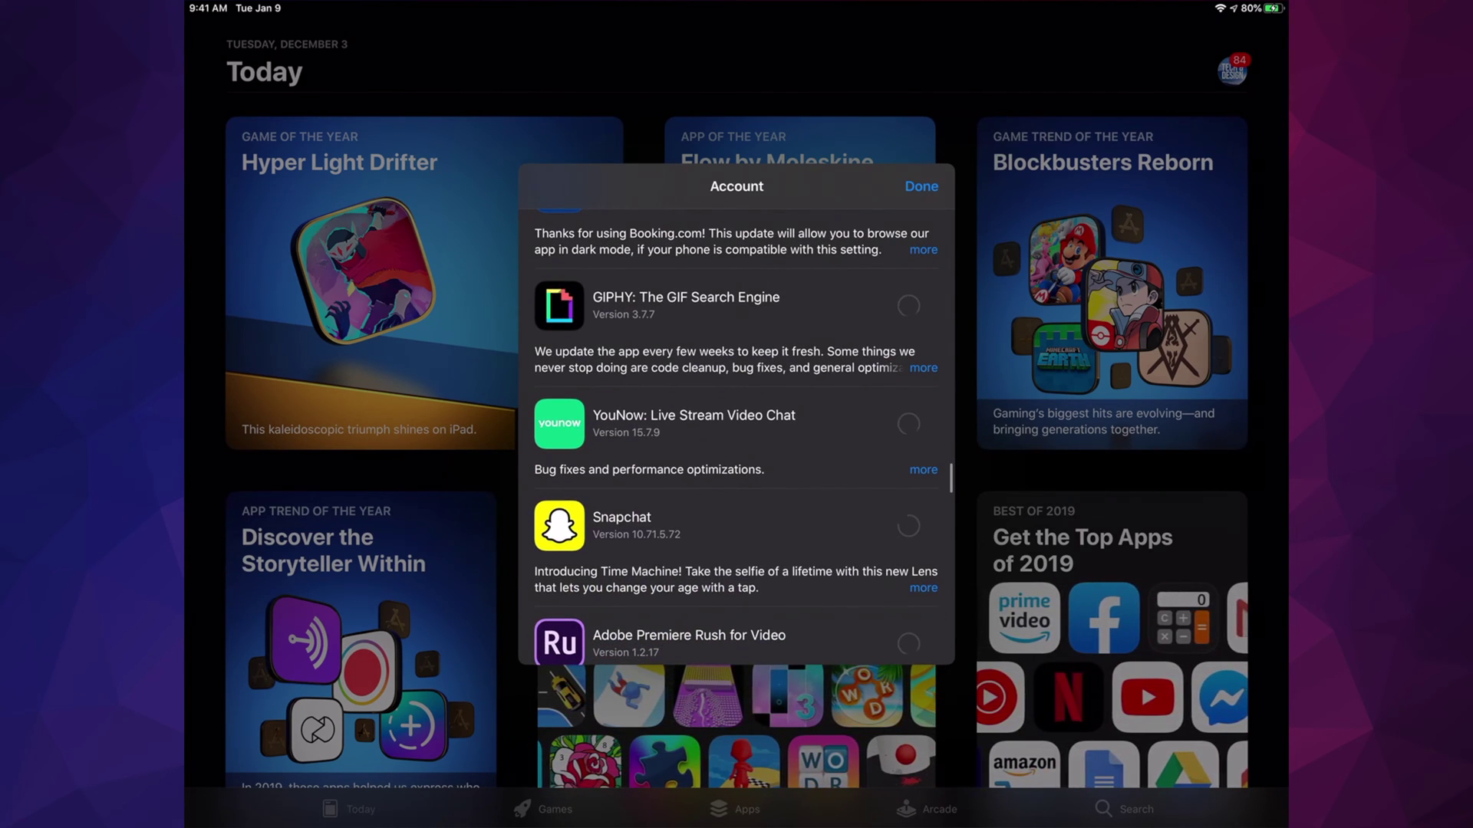
{"action": "scroll", "coordinate": [737, 438], "scroll_direction": "down", "scroll_amount": 1}
{"action": "scroll", "coordinate": [737, 438], "scroll_direction": "down", "scroll_amount": 2}
{"action": "scroll", "coordinate": [737, 437], "scroll_direction": "down", "scroll_amount": 2}
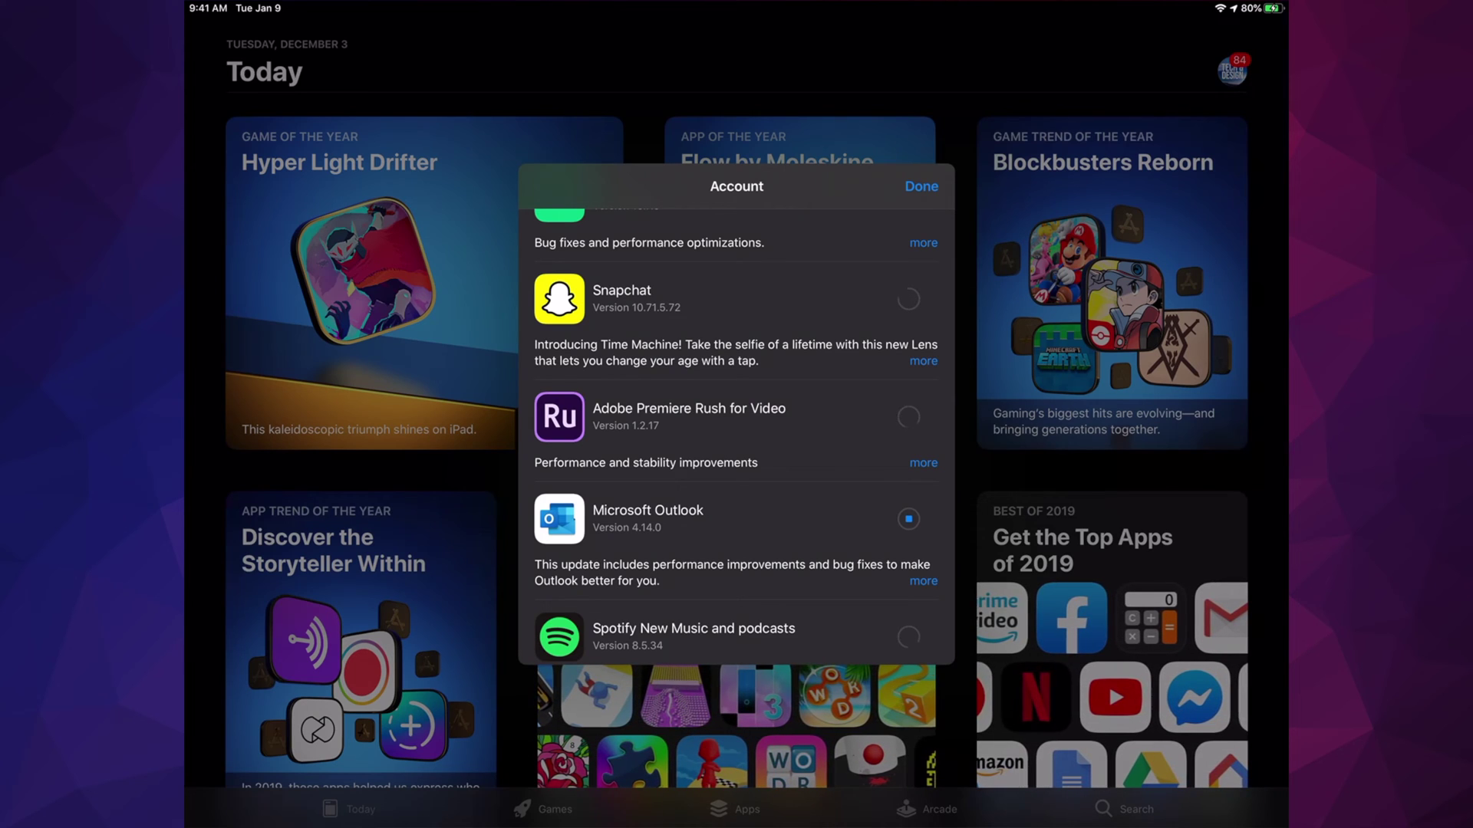
{"action": "scroll", "coordinate": [737, 438], "scroll_direction": "down", "scroll_amount": 1}
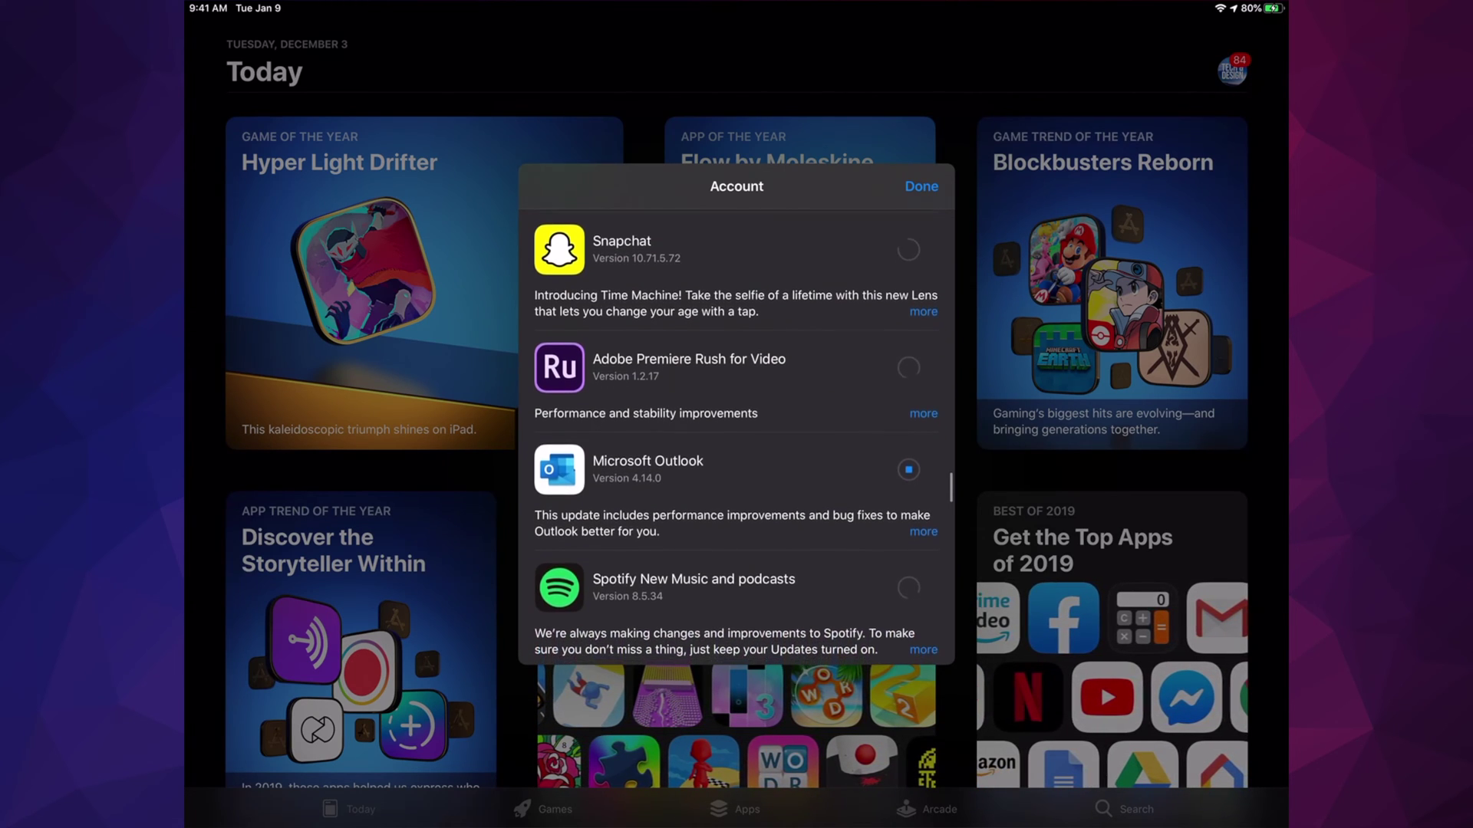
{"action": "scroll", "coordinate": [737, 437], "scroll_direction": "down", "scroll_amount": 2}
{"action": "scroll", "coordinate": [737, 437], "scroll_direction": "down", "scroll_amount": 1}
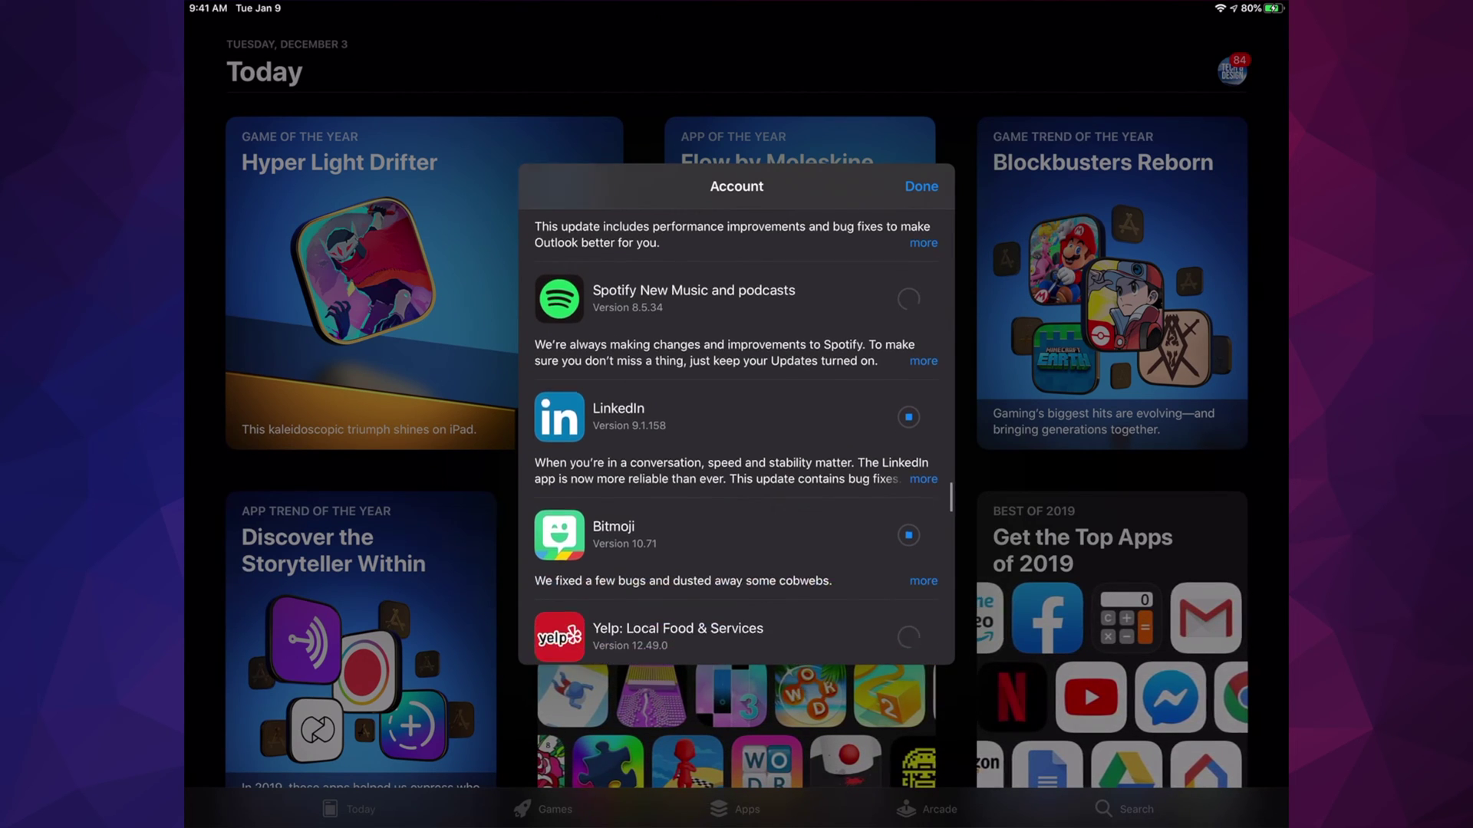
{"action": "scroll", "coordinate": [737, 437], "scroll_direction": "down", "scroll_amount": 3}
{"action": "scroll", "coordinate": [738, 438], "scroll_direction": "down", "scroll_amount": 2}
{"action": "scroll", "coordinate": [736, 438], "scroll_direction": "down", "scroll_amount": 1}
{"action": "scroll", "coordinate": [738, 437], "scroll_direction": "down", "scroll_amount": 2}
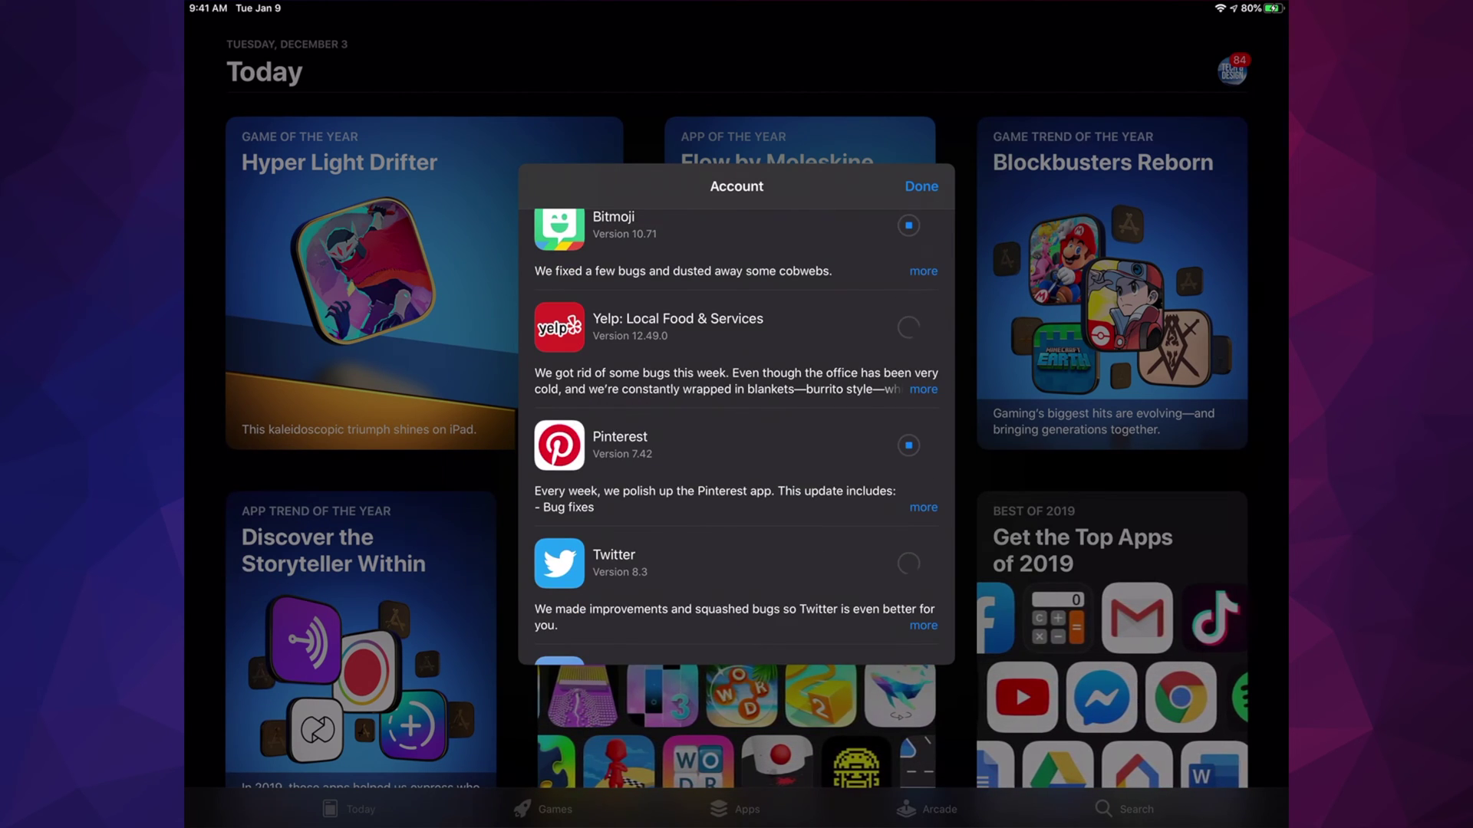
{"action": "scroll", "coordinate": [736, 438], "scroll_direction": "down", "scroll_amount": 3}
{"action": "scroll", "coordinate": [737, 438], "scroll_direction": "down", "scroll_amount": 2}
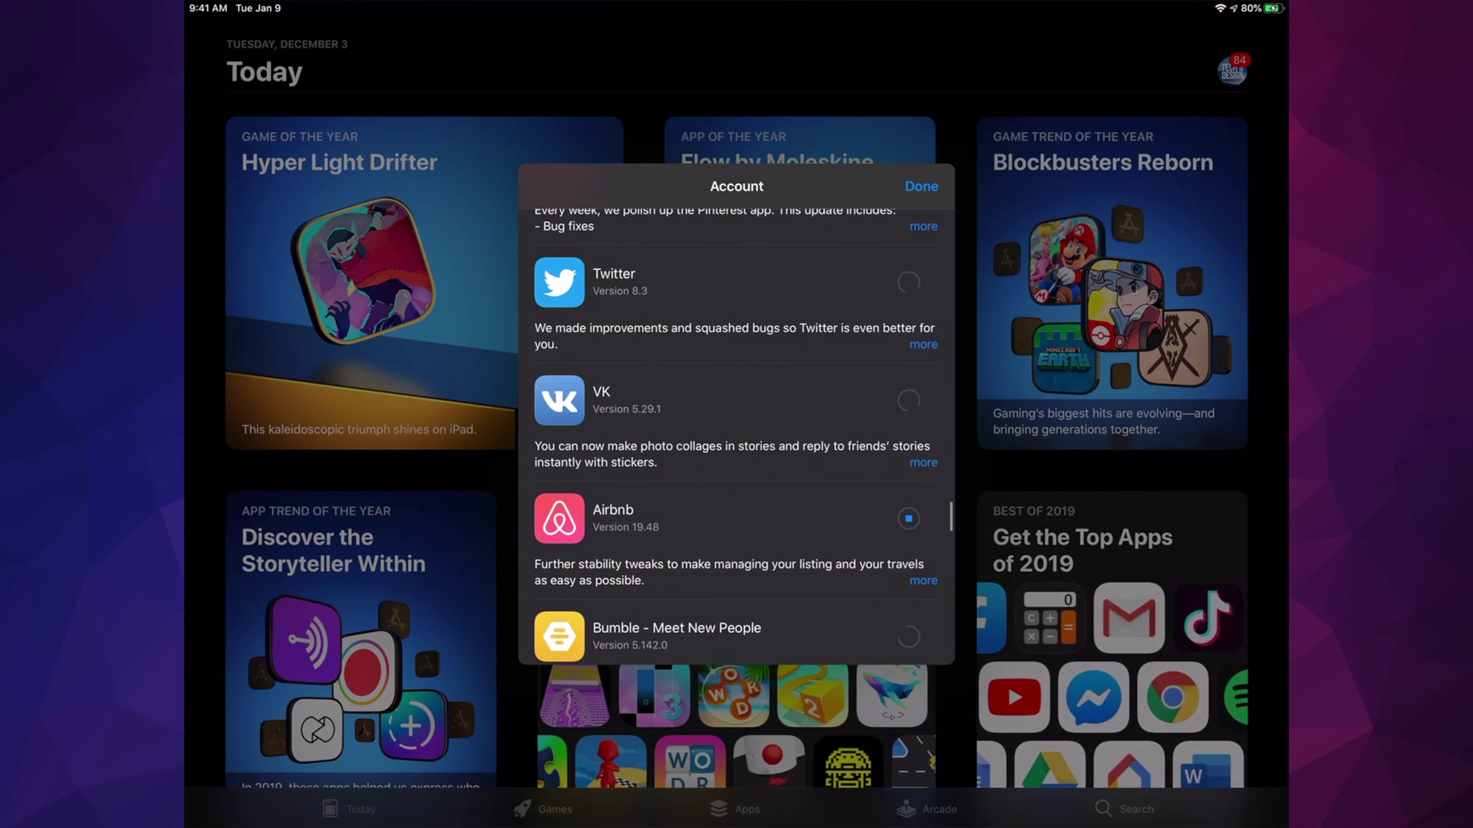
{"action": "scroll", "coordinate": [736, 438], "scroll_direction": "down", "scroll_amount": 1}
{"action": "scroll", "coordinate": [737, 438], "scroll_direction": "down", "scroll_amount": 1}
{"action": "scroll", "coordinate": [738, 437], "scroll_direction": "down", "scroll_amount": 1}
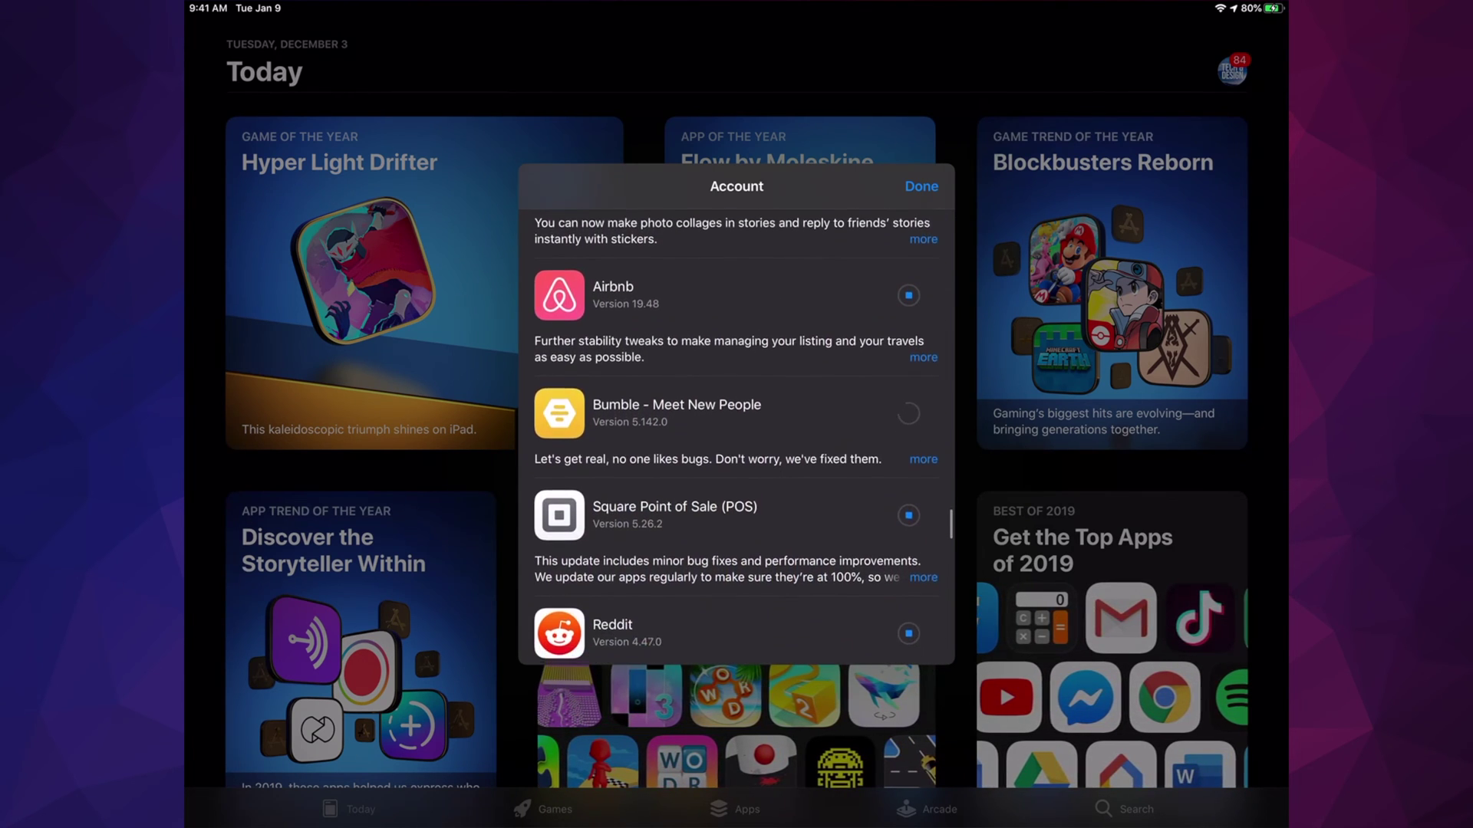
{"action": "scroll", "coordinate": [737, 437], "scroll_direction": "down", "scroll_amount": 1}
{"action": "scroll", "coordinate": [736, 438], "scroll_direction": "down", "scroll_amount": 2}
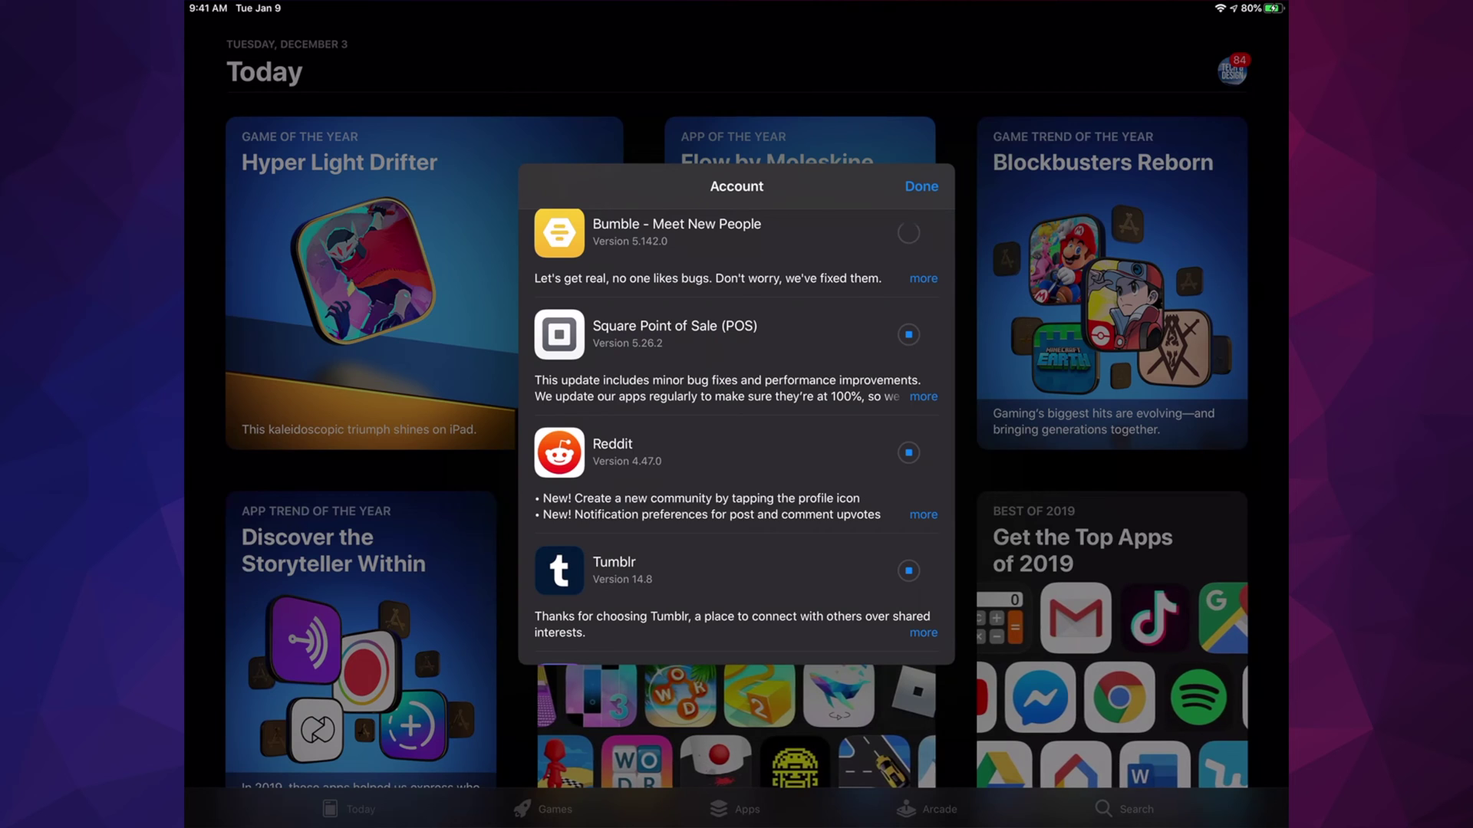
{"action": "scroll", "coordinate": [737, 438], "scroll_direction": "down", "scroll_amount": 2}
{"action": "scroll", "coordinate": [737, 438], "scroll_direction": "down", "scroll_amount": 2}
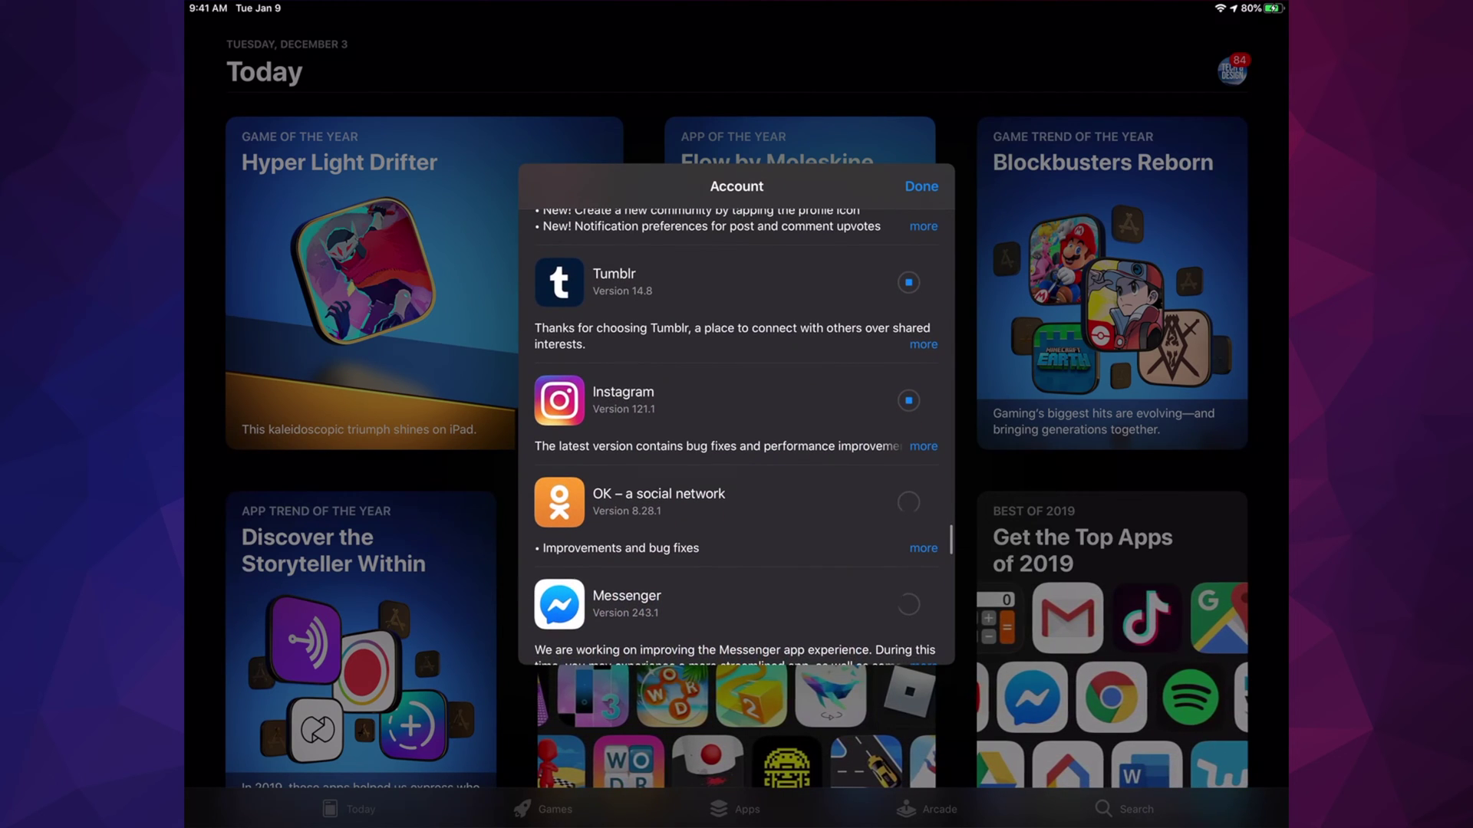
{"action": "scroll", "coordinate": [737, 437], "scroll_direction": "down", "scroll_amount": 1}
{"action": "scroll", "coordinate": [737, 438], "scroll_direction": "down", "scroll_amount": 1}
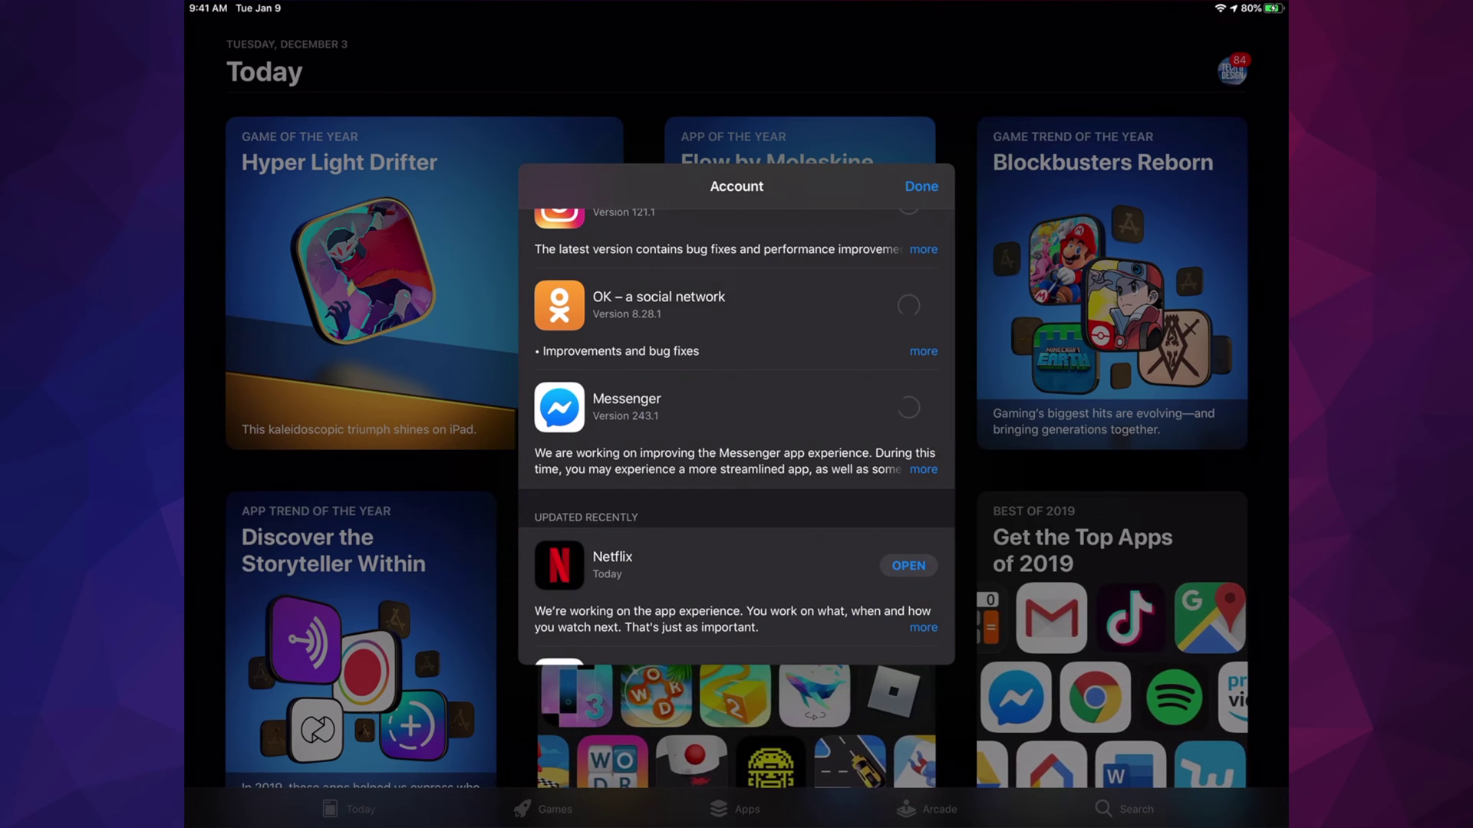
{"action": "scroll", "coordinate": [737, 438], "scroll_direction": "up", "scroll_amount": 1}
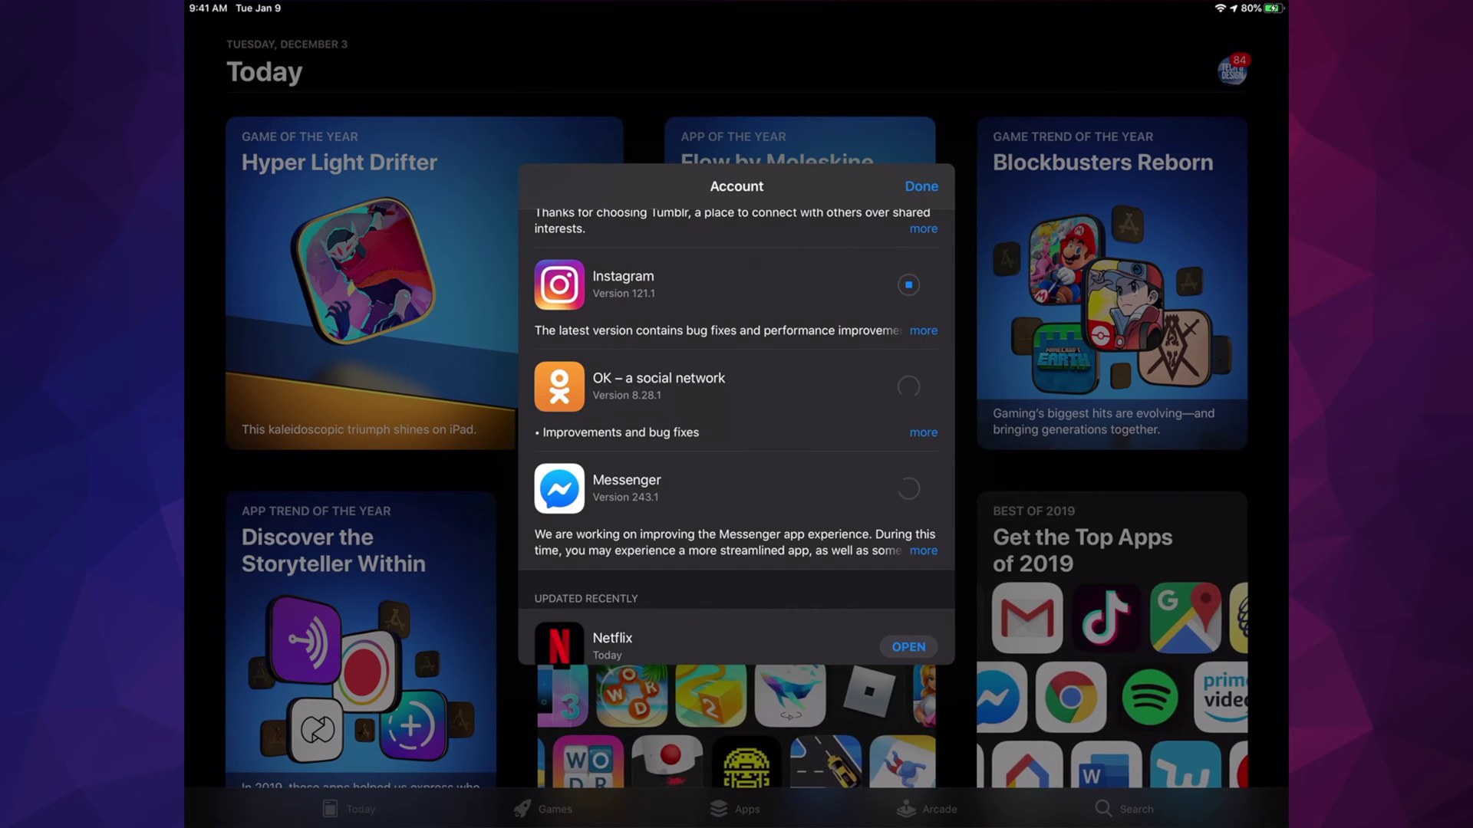
{"action": "scroll", "coordinate": [737, 438], "scroll_direction": "up", "scroll_amount": 2}
{"action": "scroll", "coordinate": [737, 438], "scroll_direction": "up", "scroll_amount": 3}
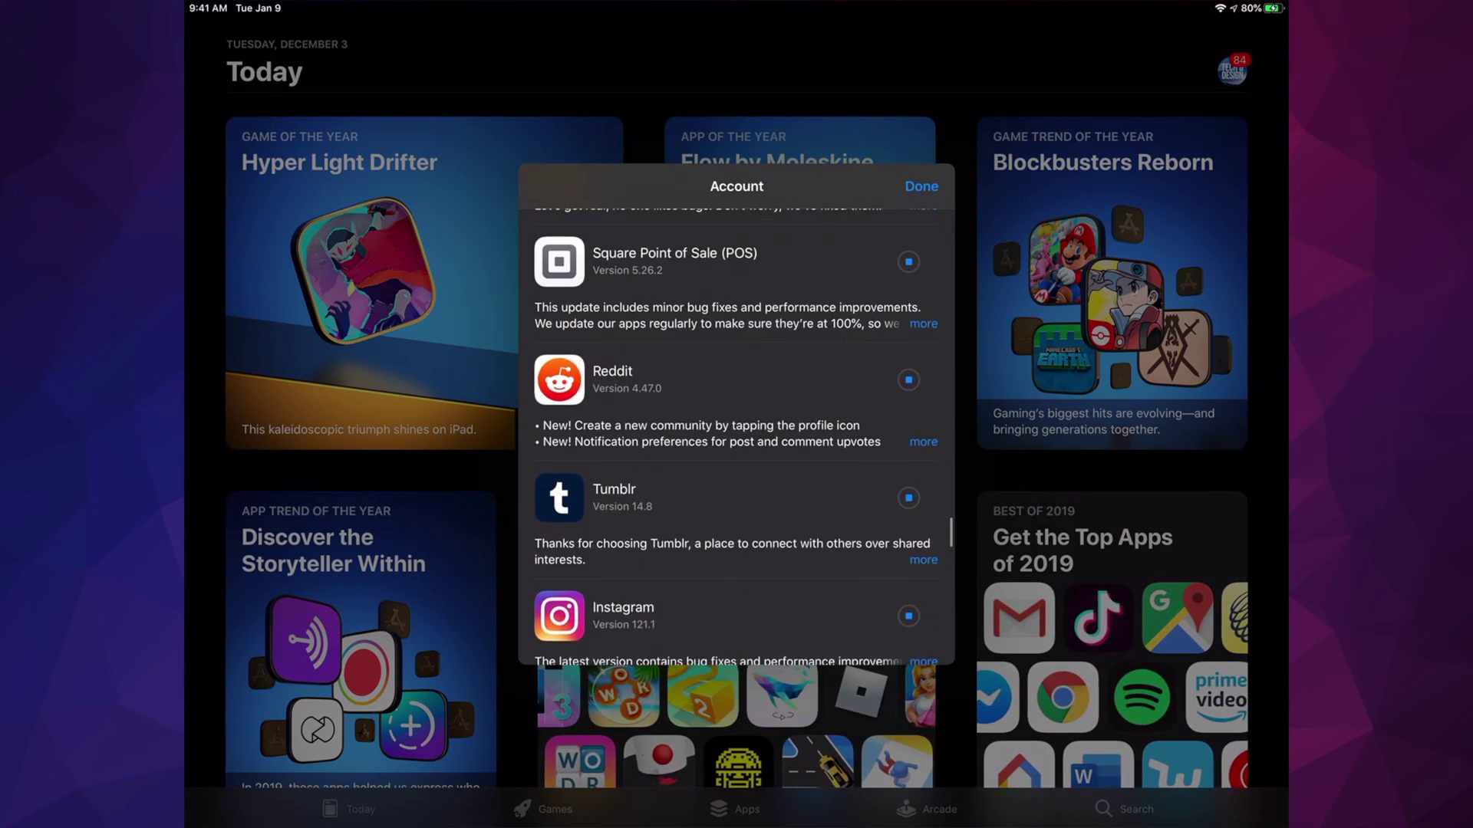
{"action": "scroll", "coordinate": [737, 438], "scroll_direction": "up", "scroll_amount": 5}
{"action": "scroll", "coordinate": [737, 437], "scroll_direction": "up", "scroll_amount": 3}
{"action": "scroll", "coordinate": [736, 437], "scroll_direction": "up", "scroll_amount": 5}
{"action": "scroll", "coordinate": [736, 438], "scroll_direction": "up", "scroll_amount": 5}
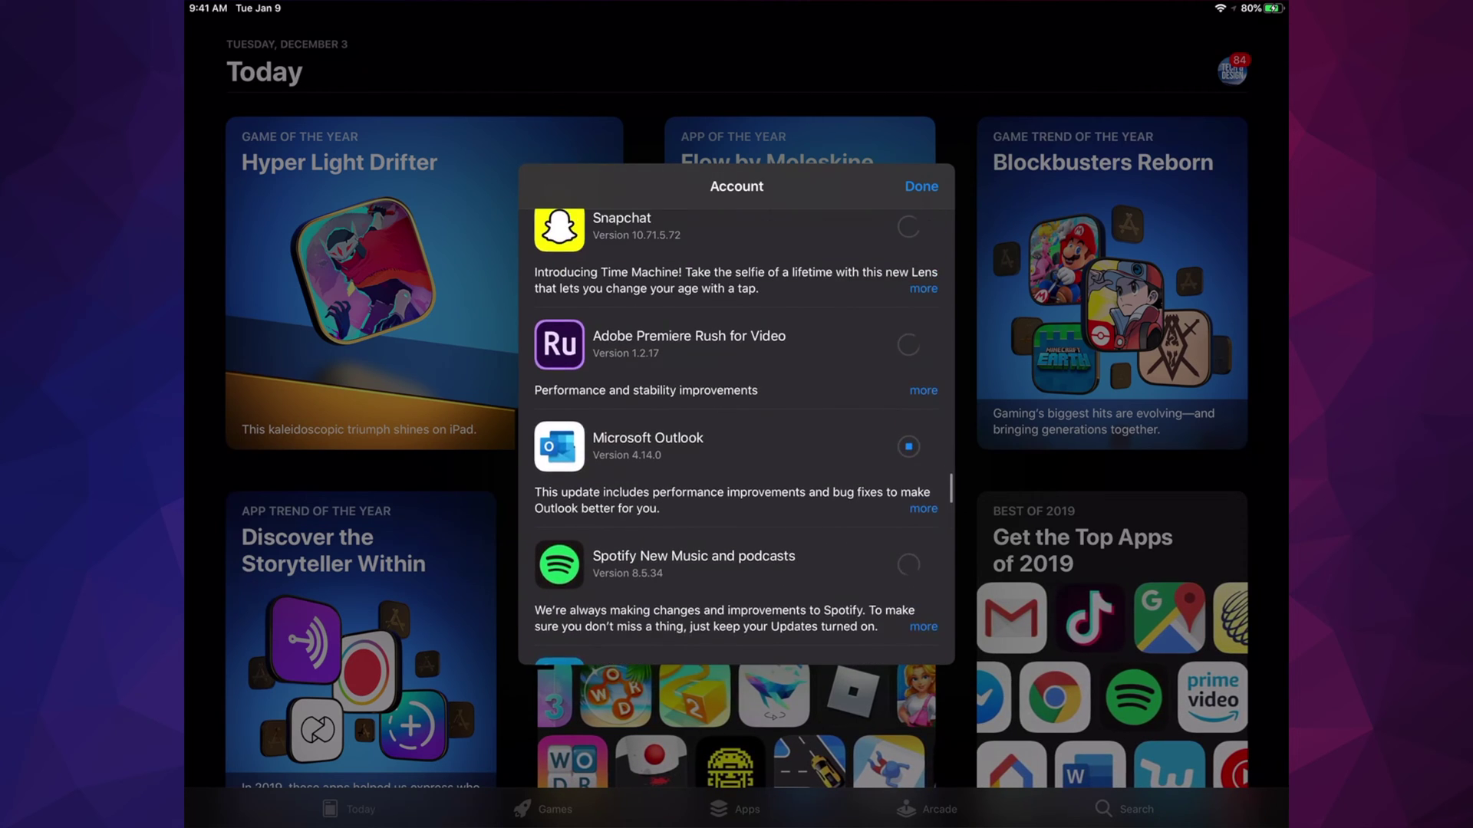
{"action": "scroll", "coordinate": [736, 437], "scroll_direction": "up", "scroll_amount": 3}
{"action": "scroll", "coordinate": [736, 438], "scroll_direction": "up", "scroll_amount": 3}
{"action": "scroll", "coordinate": [737, 437], "scroll_direction": "up", "scroll_amount": 3}
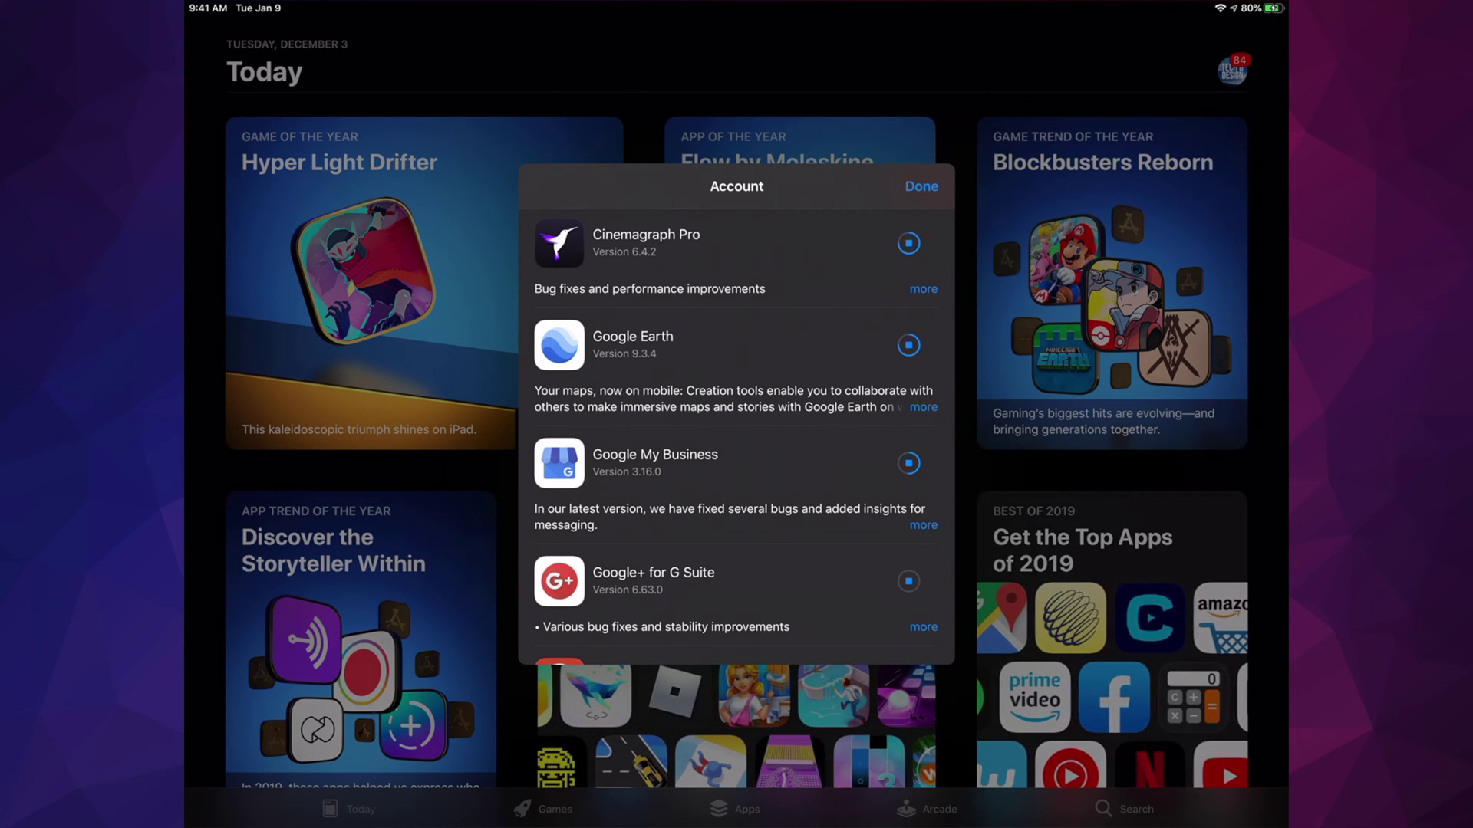
{"action": "scroll", "coordinate": [737, 438], "scroll_direction": "up", "scroll_amount": 1}
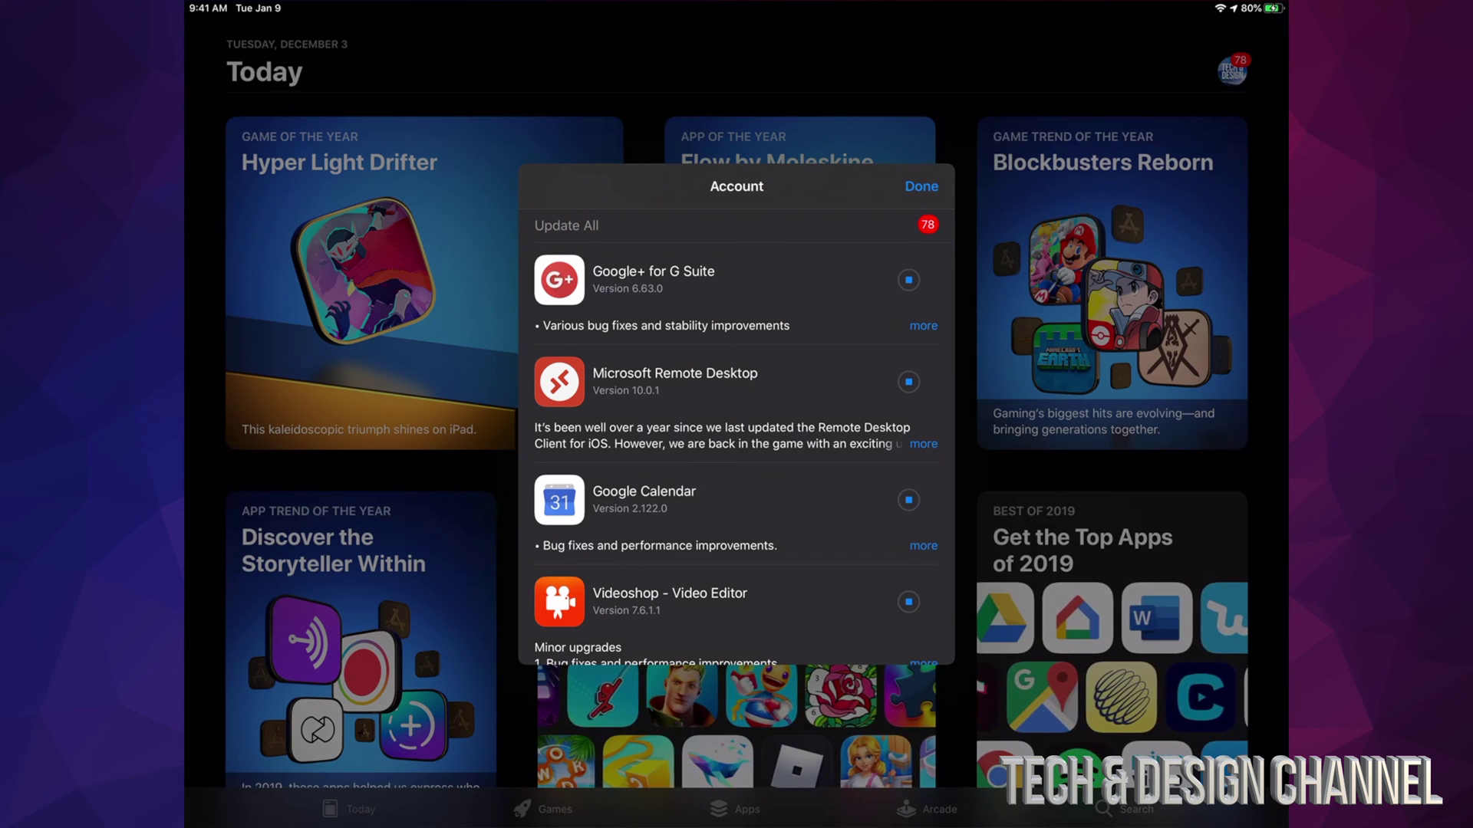
{"action": "scroll", "coordinate": [737, 438], "scroll_direction": "up", "scroll_amount": 2}
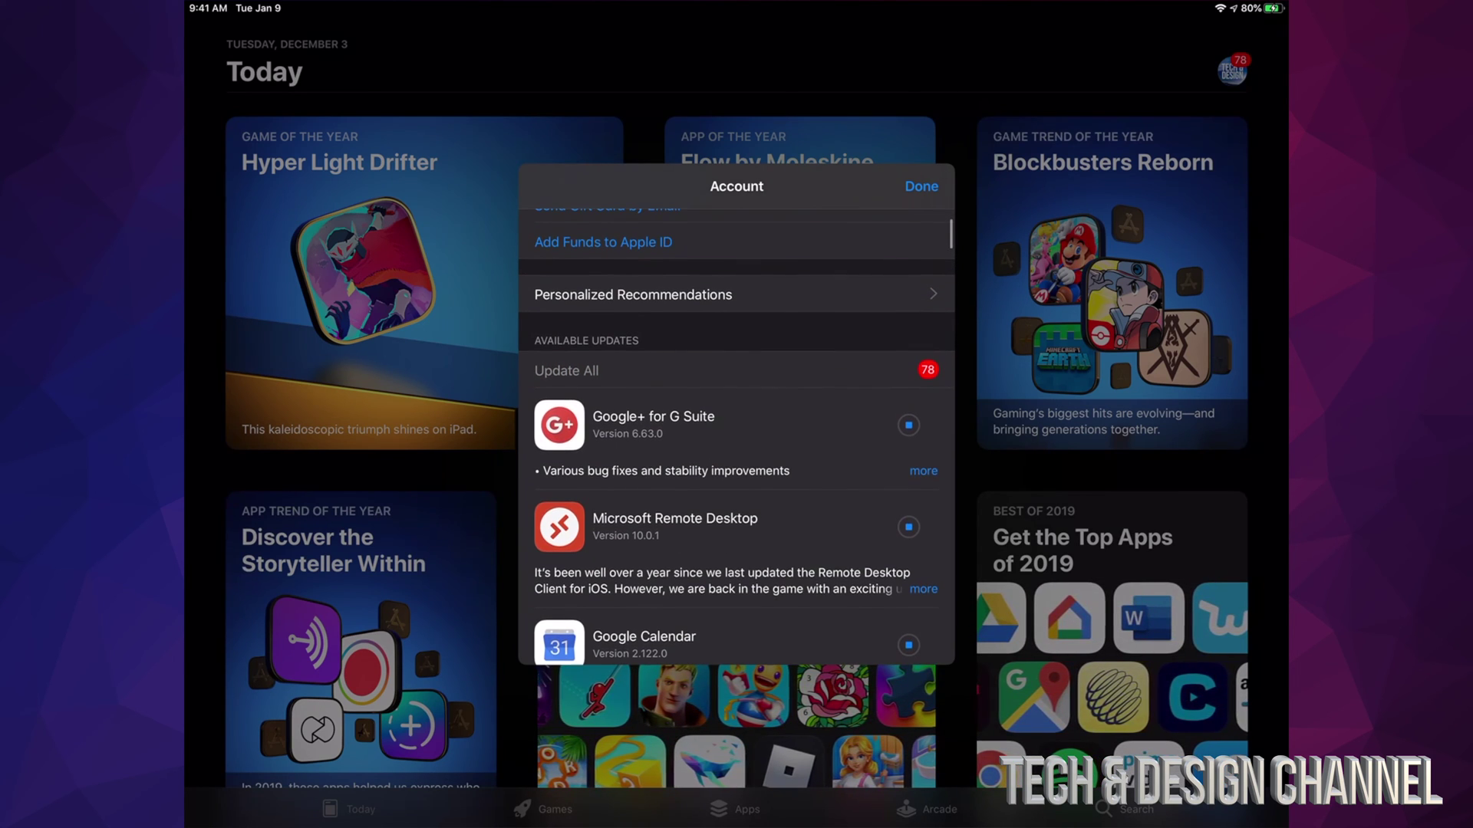
{"action": "scroll", "coordinate": [736, 438], "scroll_direction": "down", "scroll_amount": 3}
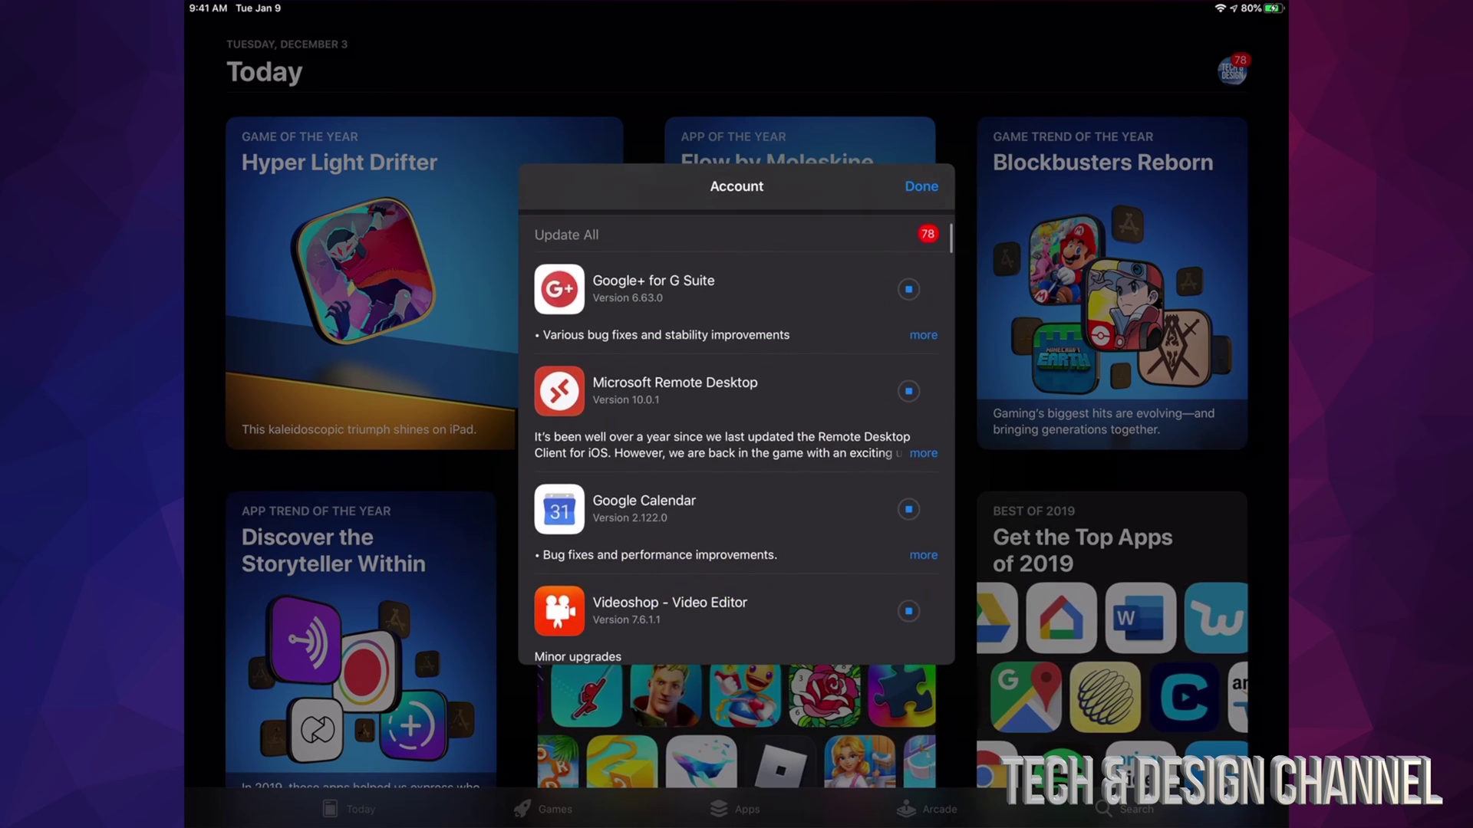
{"action": "scroll", "coordinate": [737, 437], "scroll_direction": "down", "scroll_amount": 1}
{"action": "scroll", "coordinate": [737, 439], "scroll_direction": "down", "scroll_amount": 4}
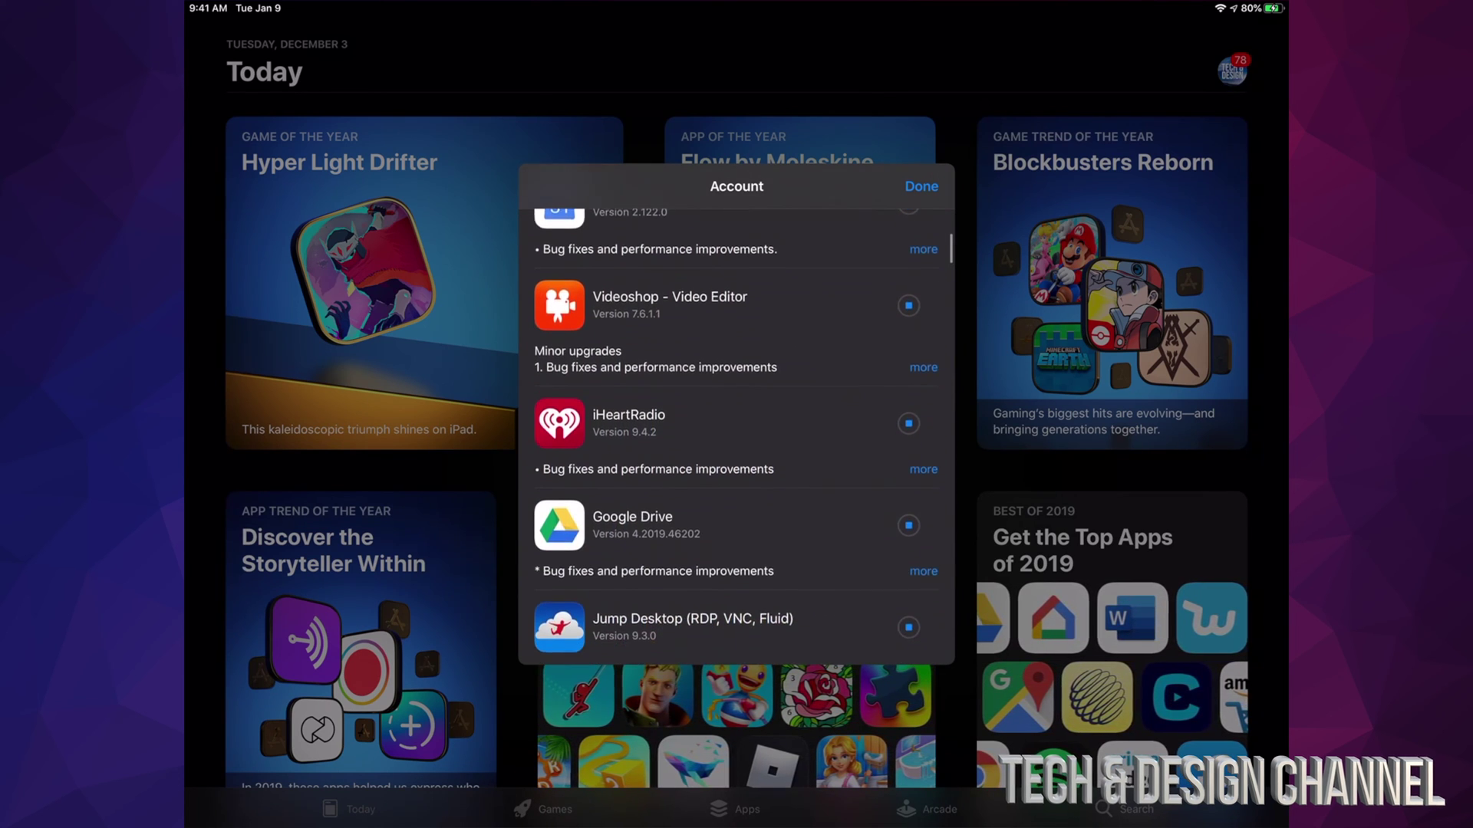
{"action": "scroll", "coordinate": [738, 438], "scroll_direction": "down", "scroll_amount": 3}
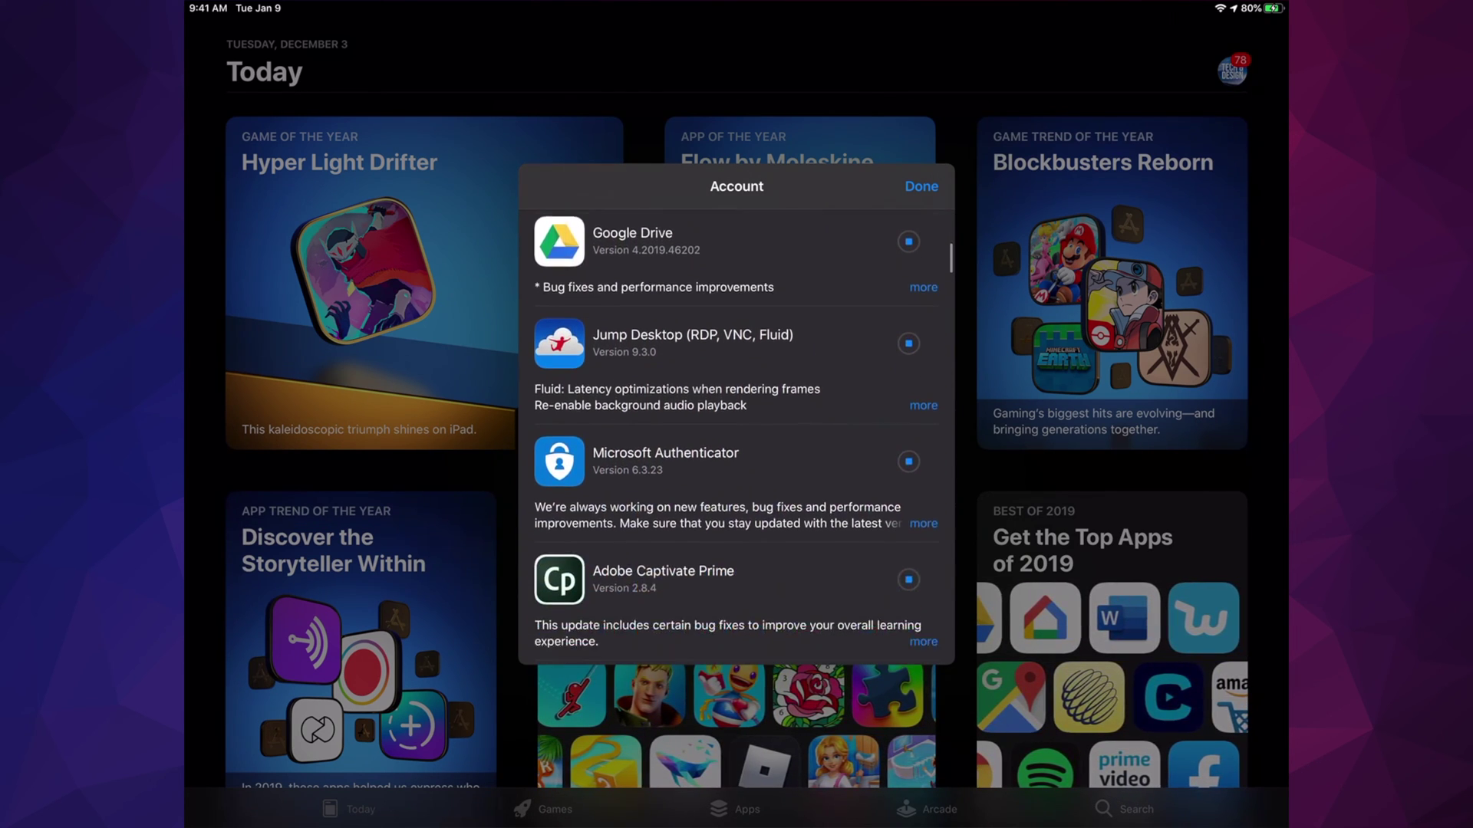
{"action": "scroll", "coordinate": [736, 437], "scroll_direction": "down", "scroll_amount": 3}
{"action": "scroll", "coordinate": [737, 437], "scroll_direction": "down", "scroll_amount": 1}
{"action": "scroll", "coordinate": [737, 438], "scroll_direction": "down", "scroll_amount": 3}
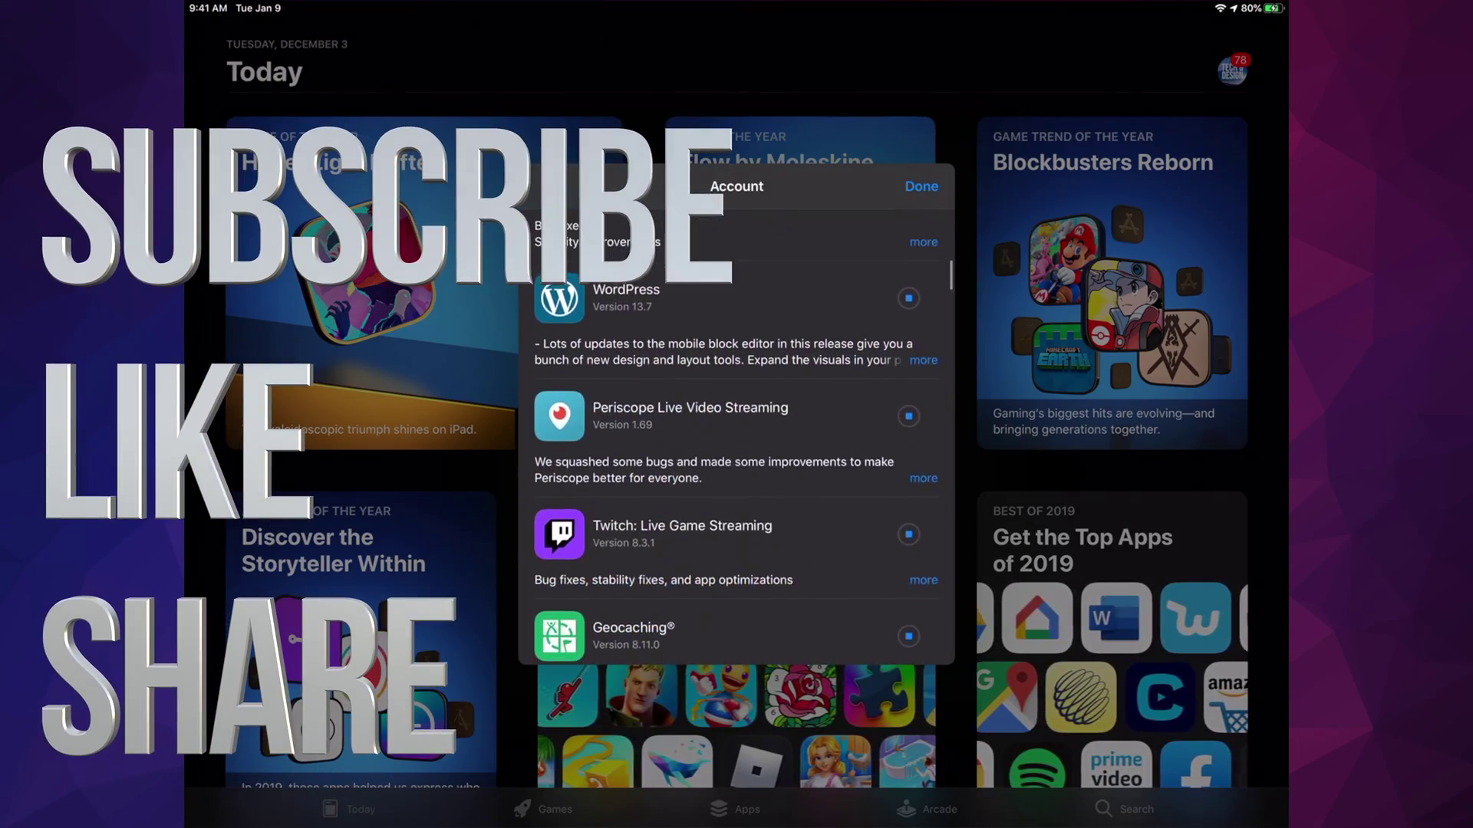